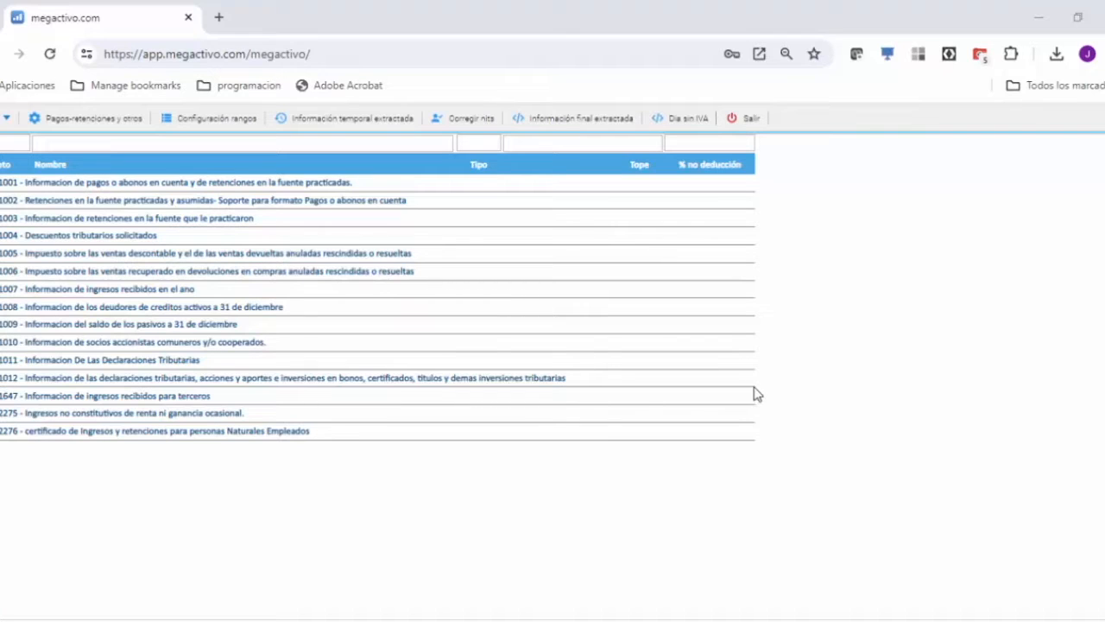
# Look over the Corregir nits list and the range configuration, returning to the list of formats after each.
pyautogui.click(434, 142)
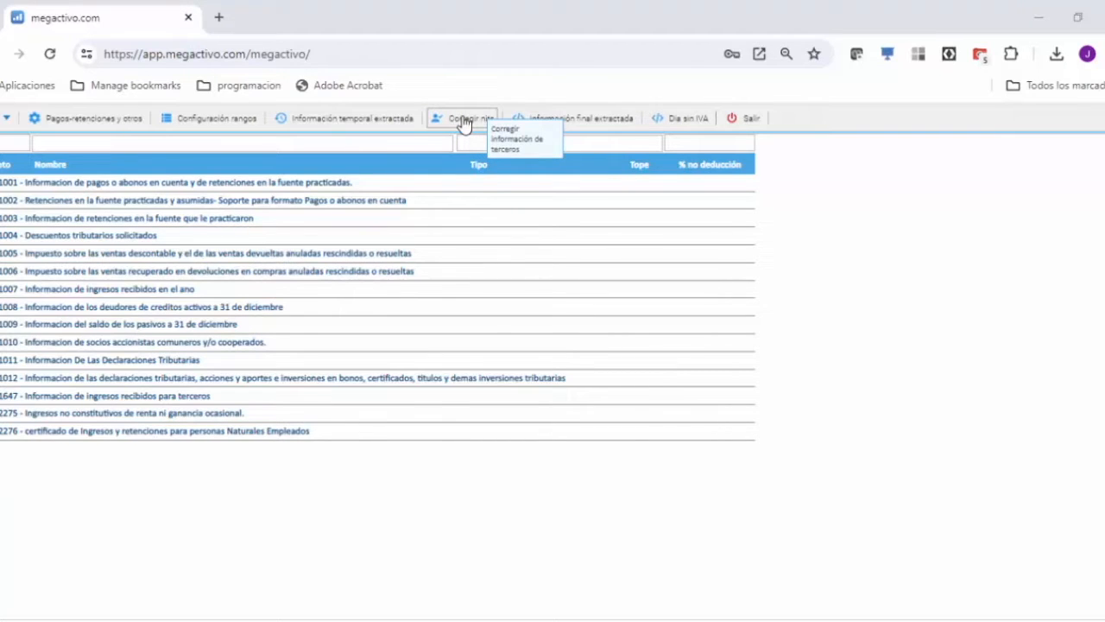
pyautogui.click(463, 121)
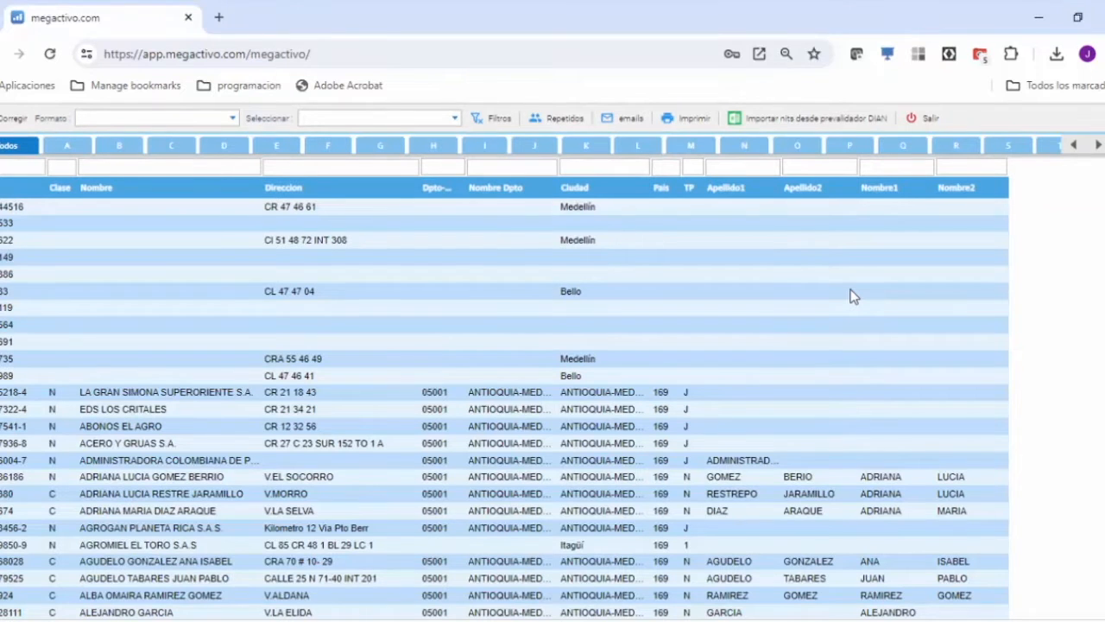
pyautogui.click(552, 361)
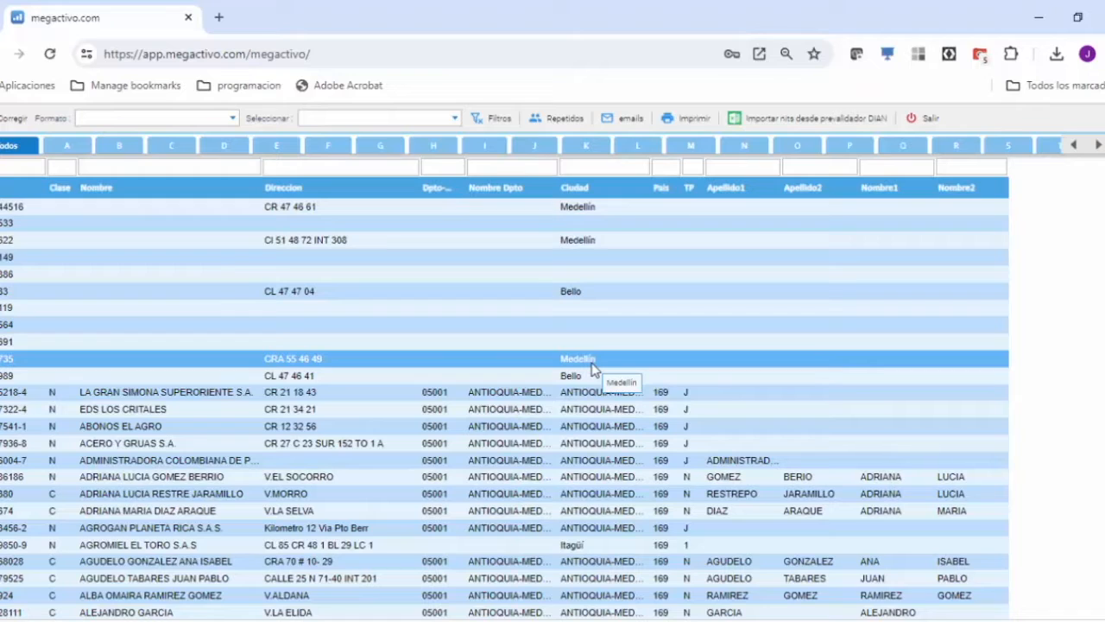
pyautogui.click(922, 118)
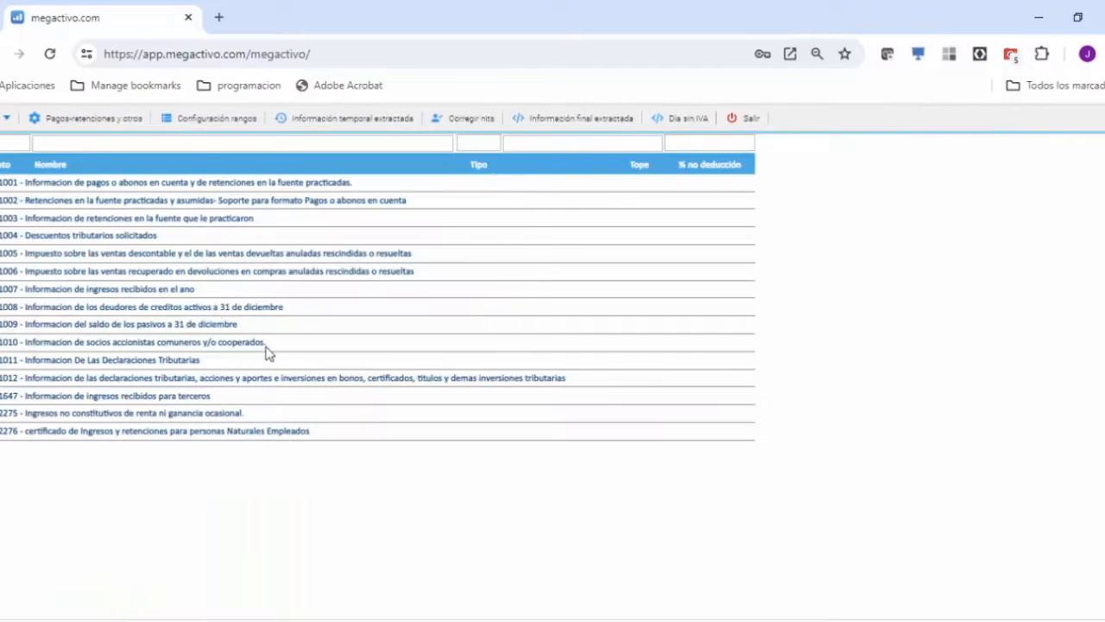
pyautogui.click(197, 121)
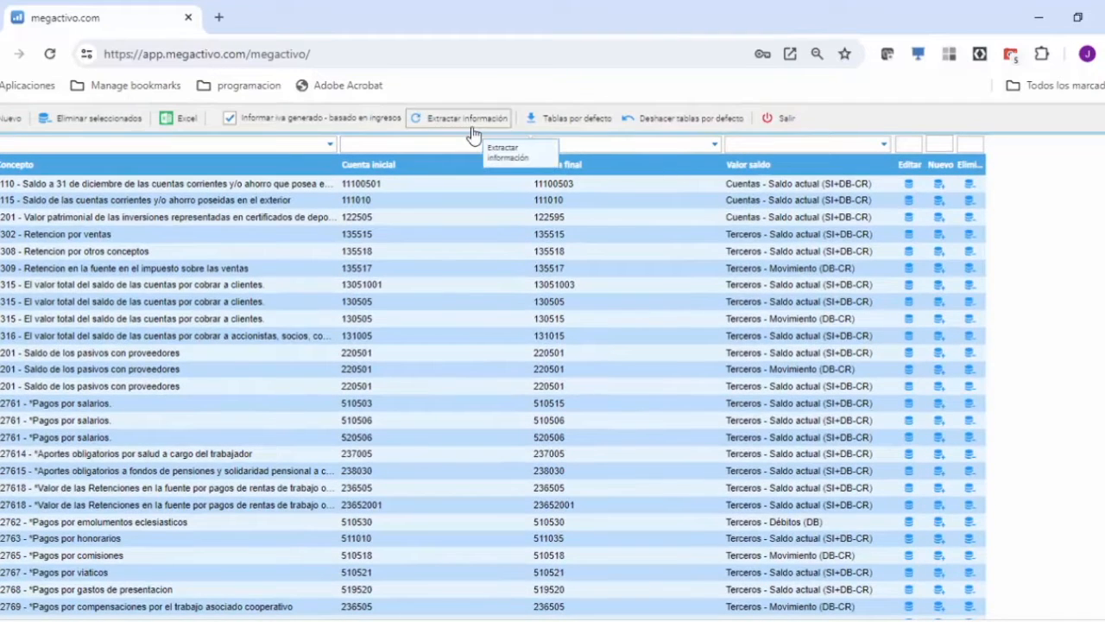
pyautogui.click(778, 118)
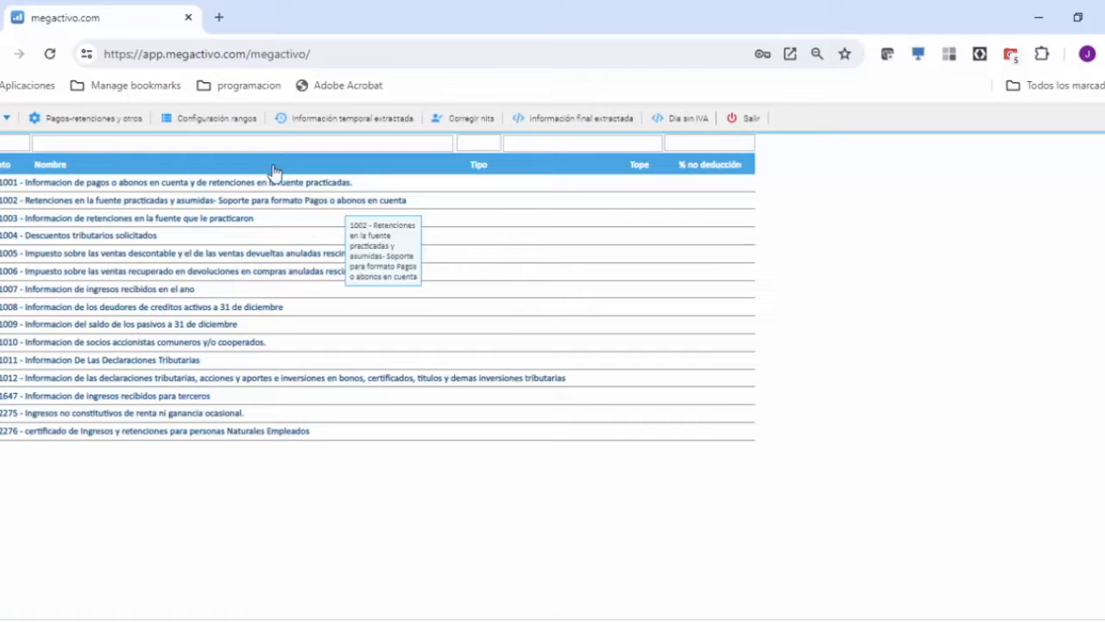
# Filter the Corregir nits list by format 1001 and check the note on CARNICERIA LA REINA's highlighted NIT.
pyautogui.click(459, 120)
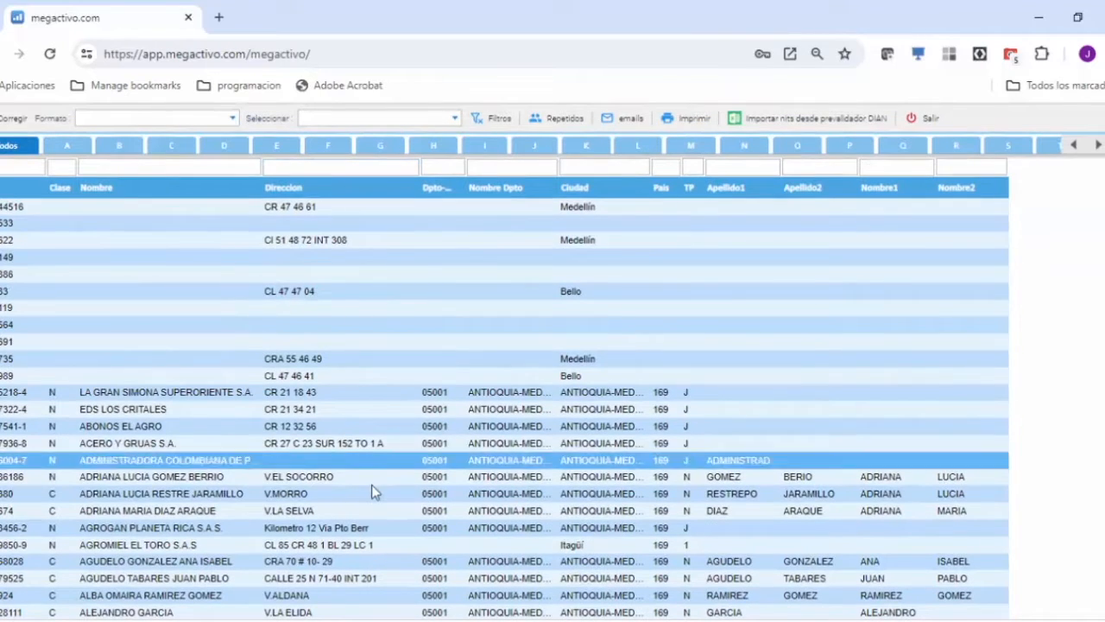
pyautogui.click(372, 485)
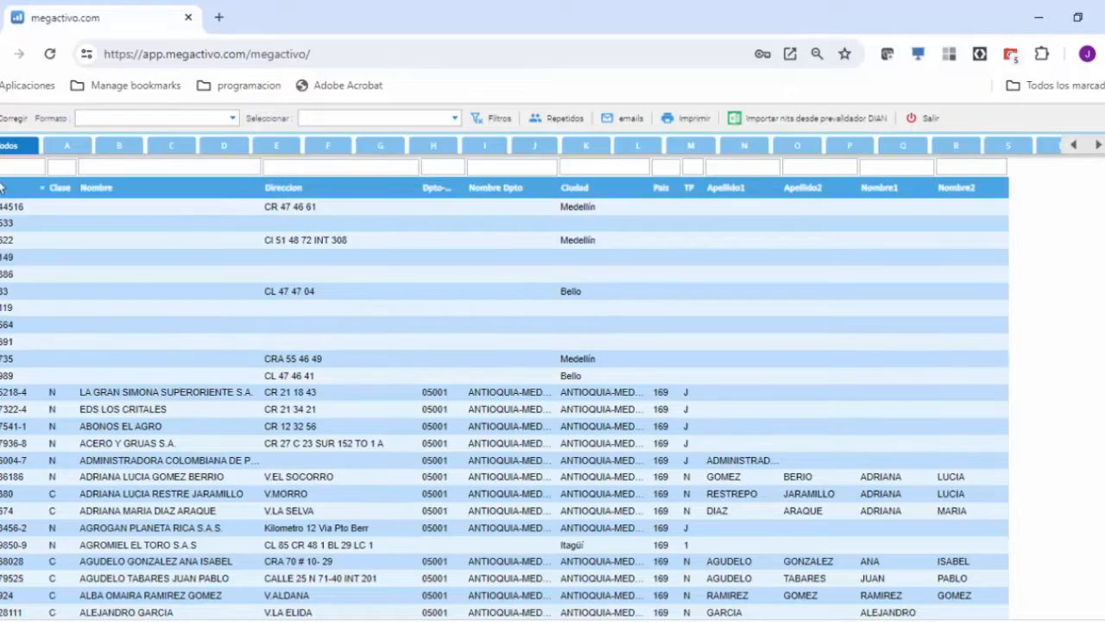
pyautogui.click(233, 118)
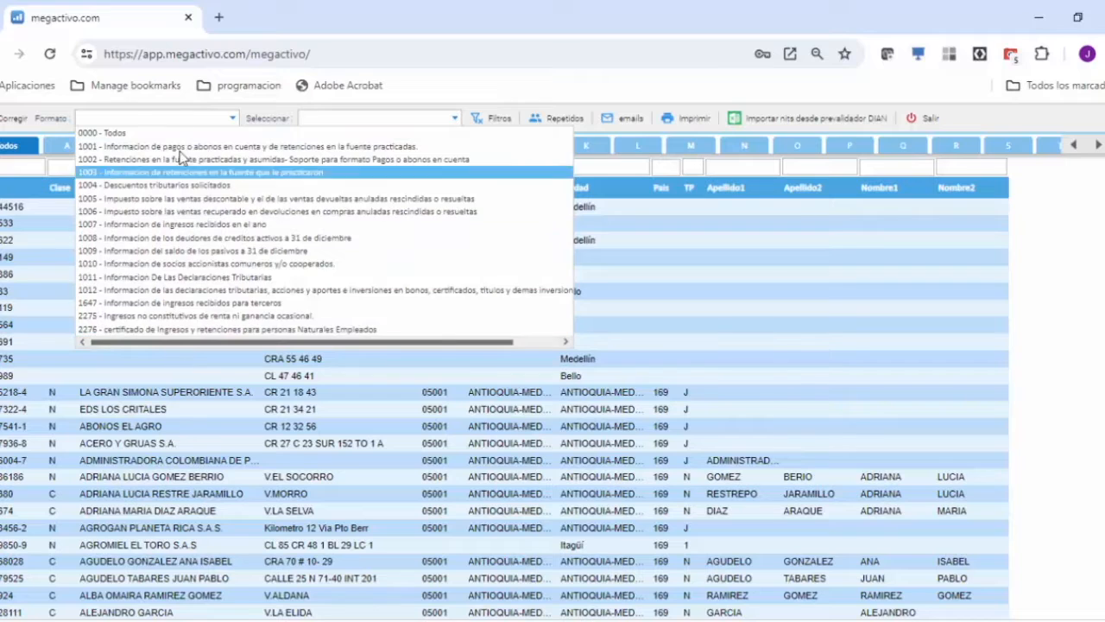
pyautogui.click(112, 148)
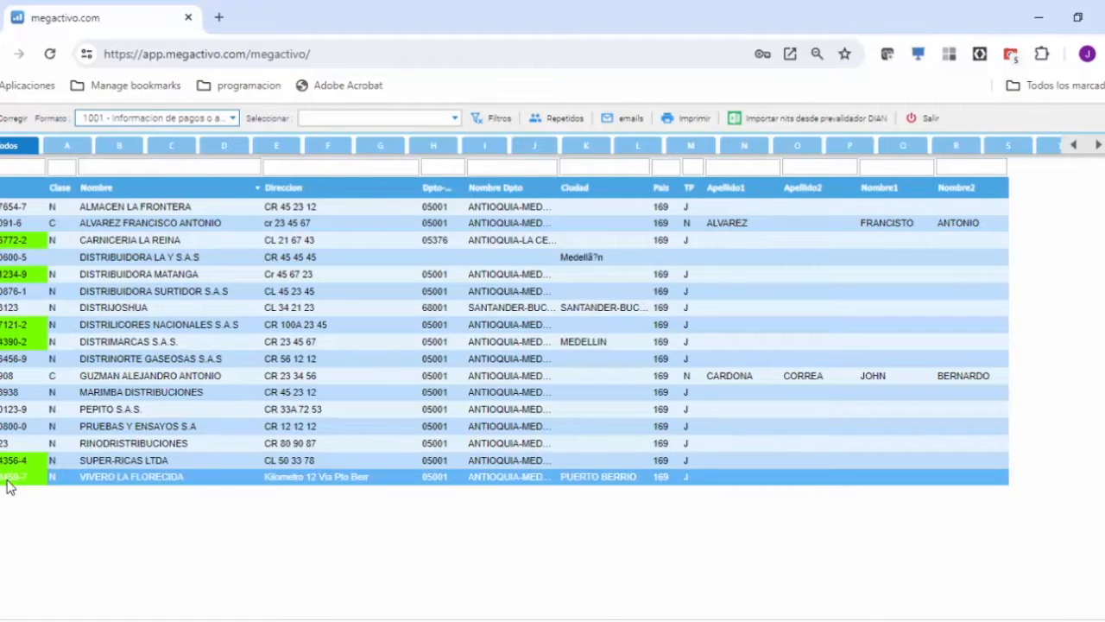
pyautogui.click(13, 246)
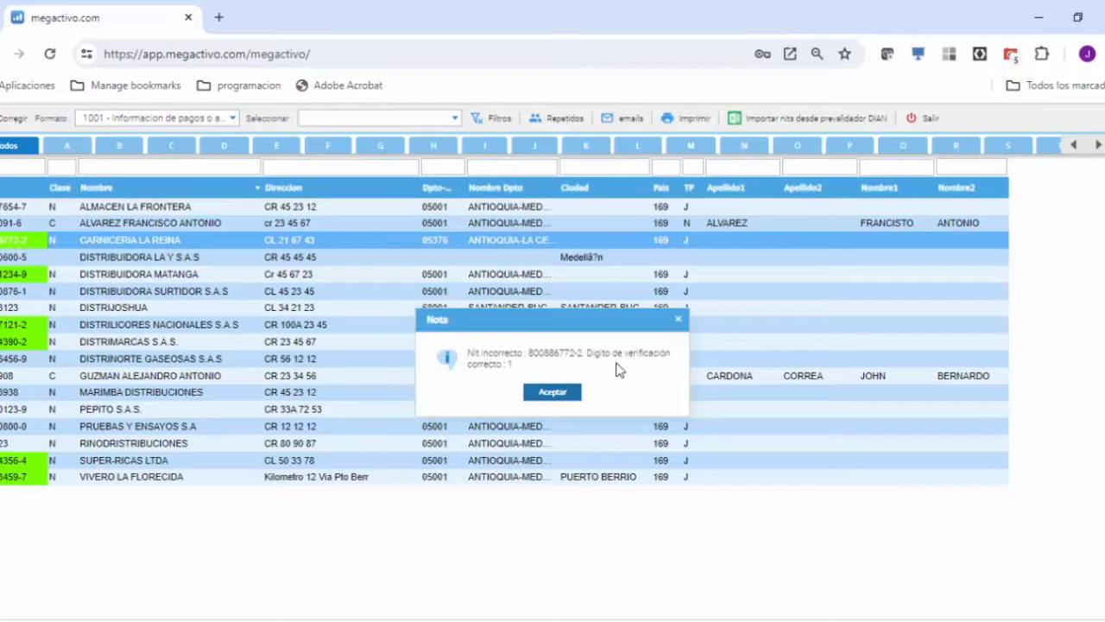
pyautogui.click(528, 391)
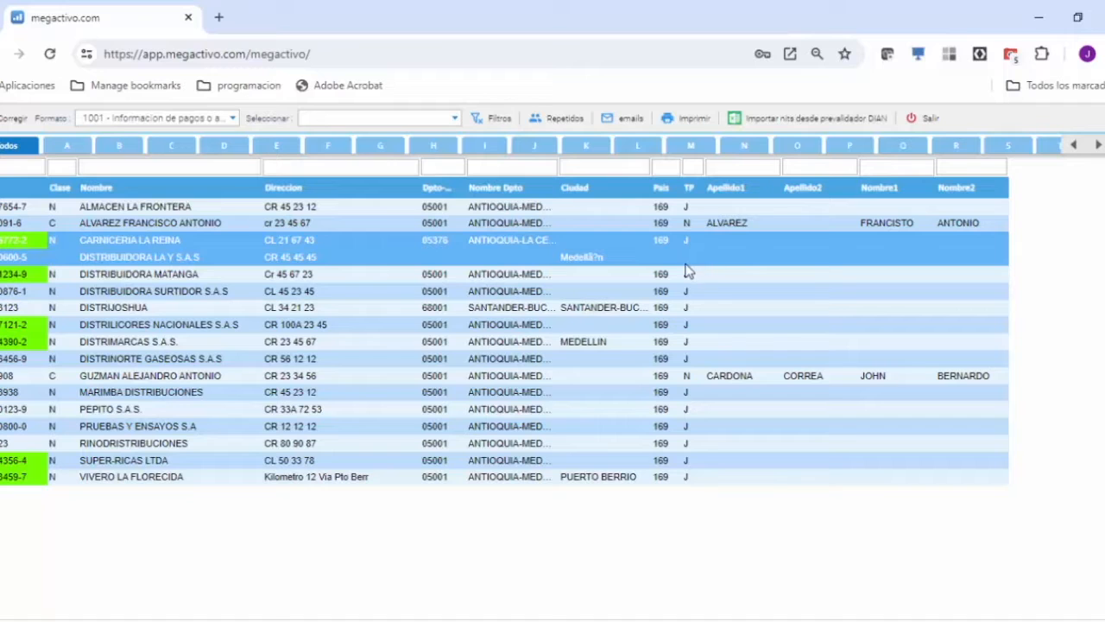
# Review the third parties listed for formats 1003, 1004 and 1005.
pyautogui.click(233, 117)
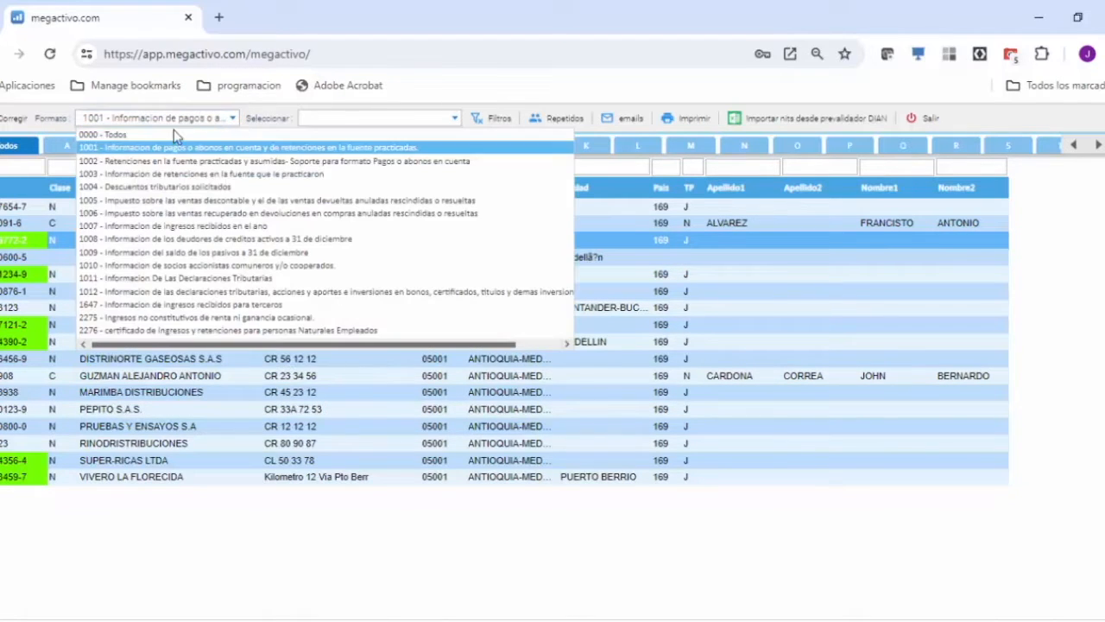
pyautogui.click(121, 174)
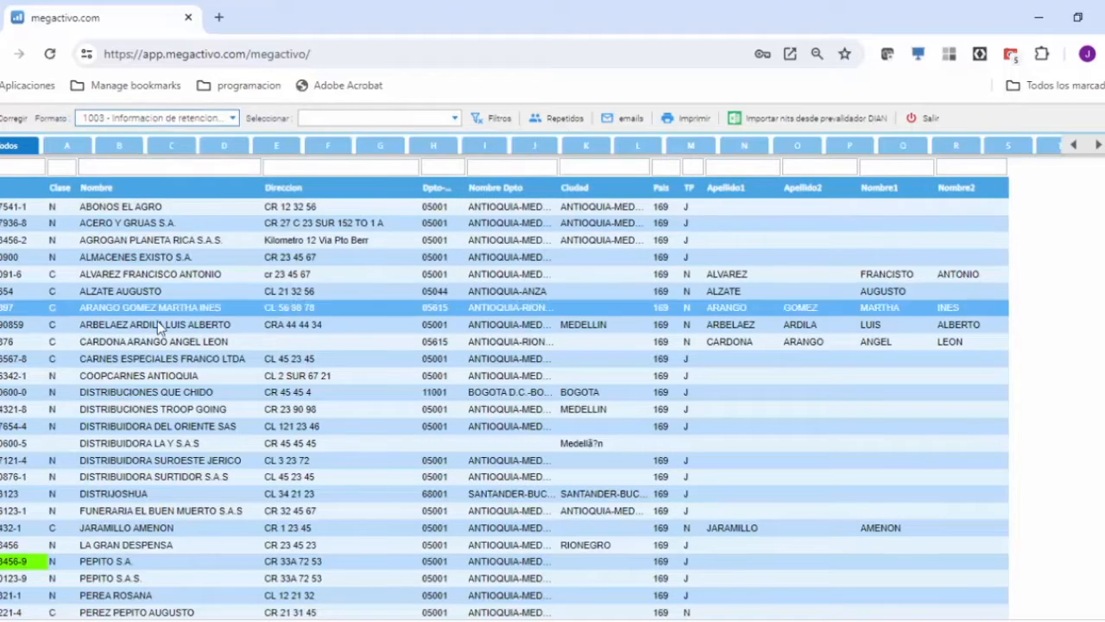
pyautogui.scroll(-1, 313, 376)
pyautogui.scroll(1, 314, 376)
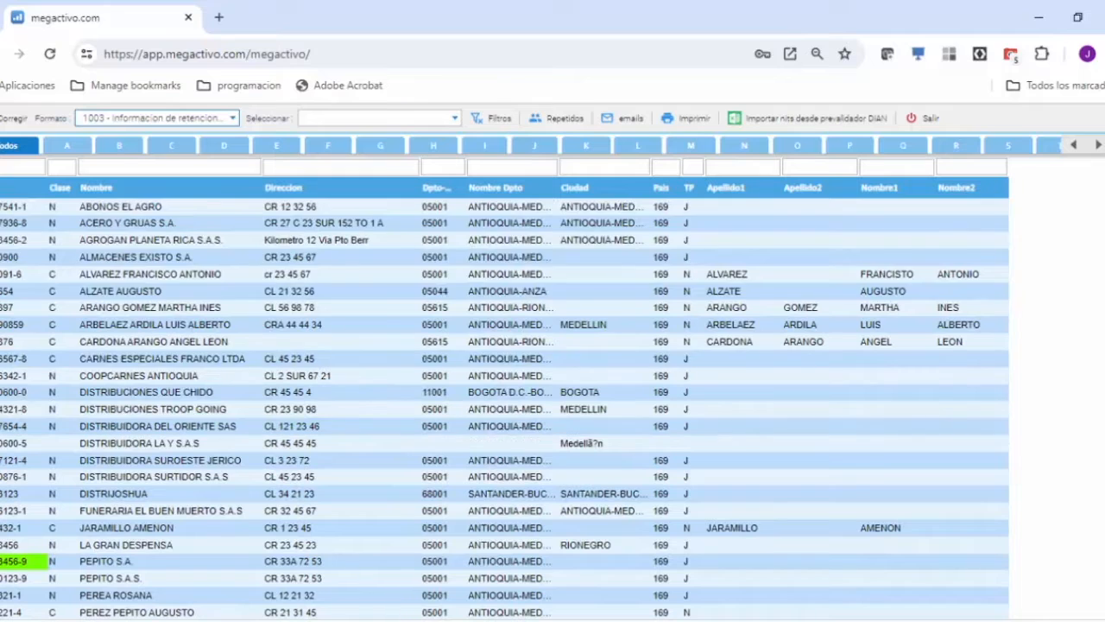
pyautogui.click(231, 118)
pyautogui.click(152, 187)
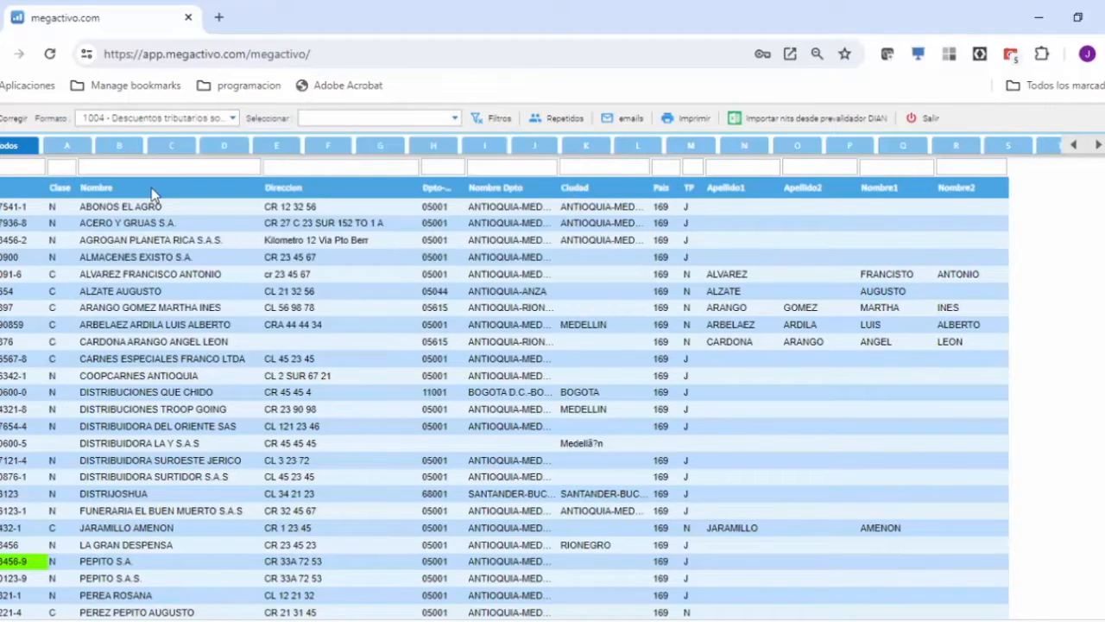
pyautogui.click(234, 119)
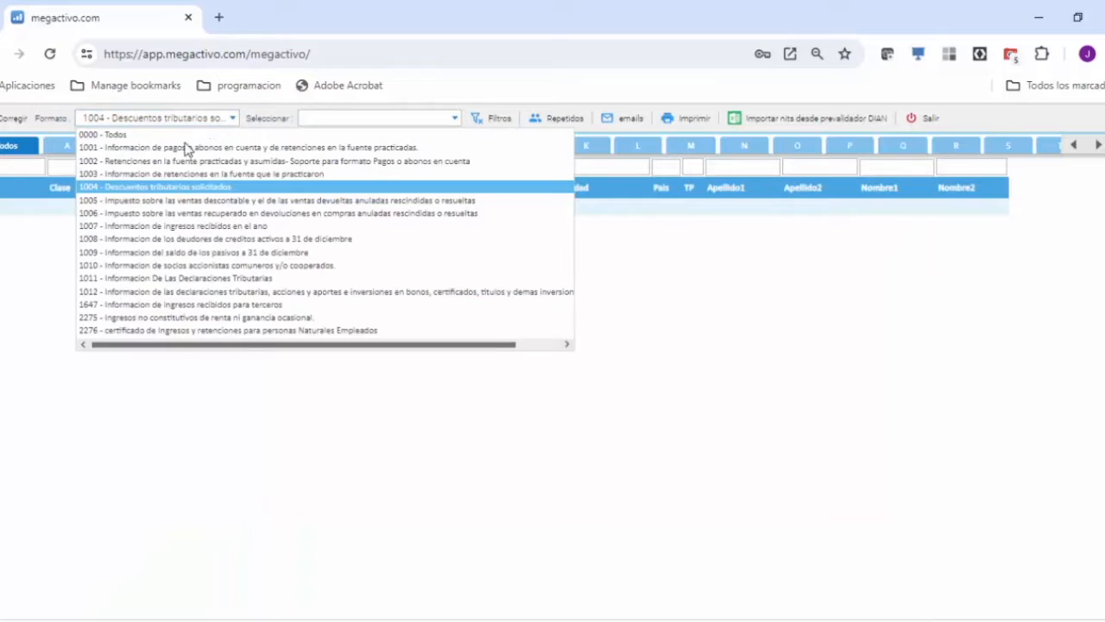
pyautogui.click(143, 201)
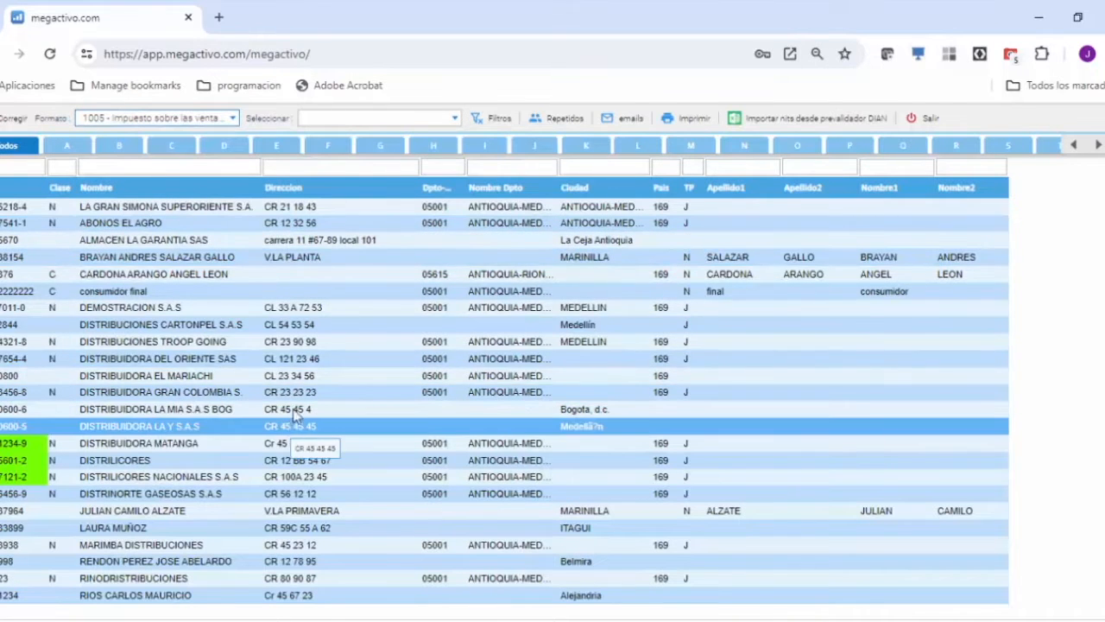
# Filter the third-party list by format 1001 with the selection "Sin digito de verificación".
pyautogui.click(233, 119)
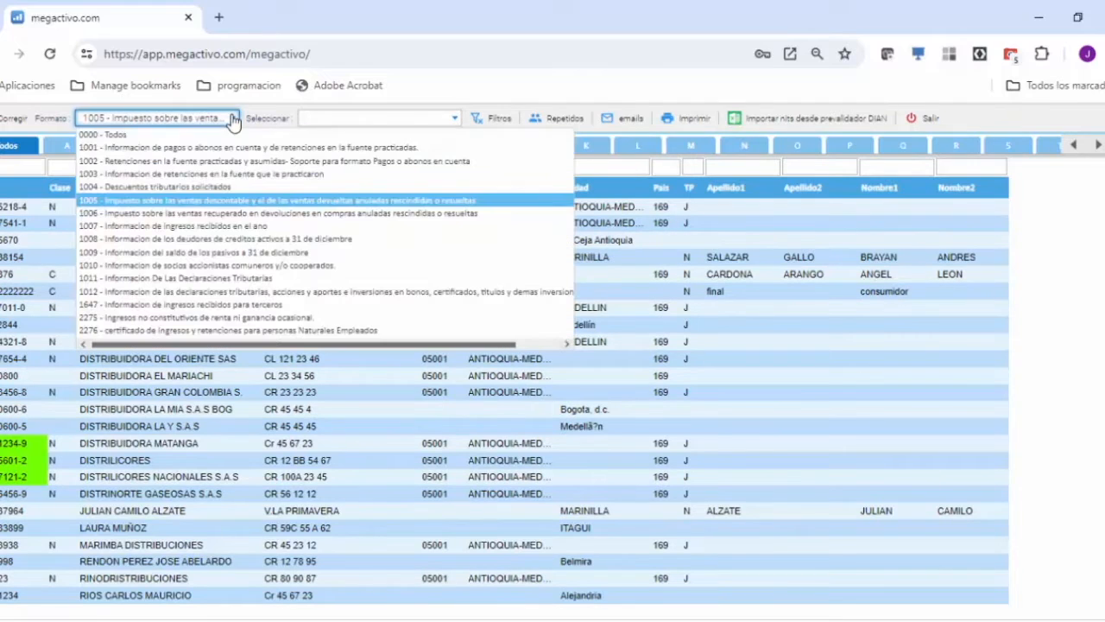
pyautogui.click(173, 152)
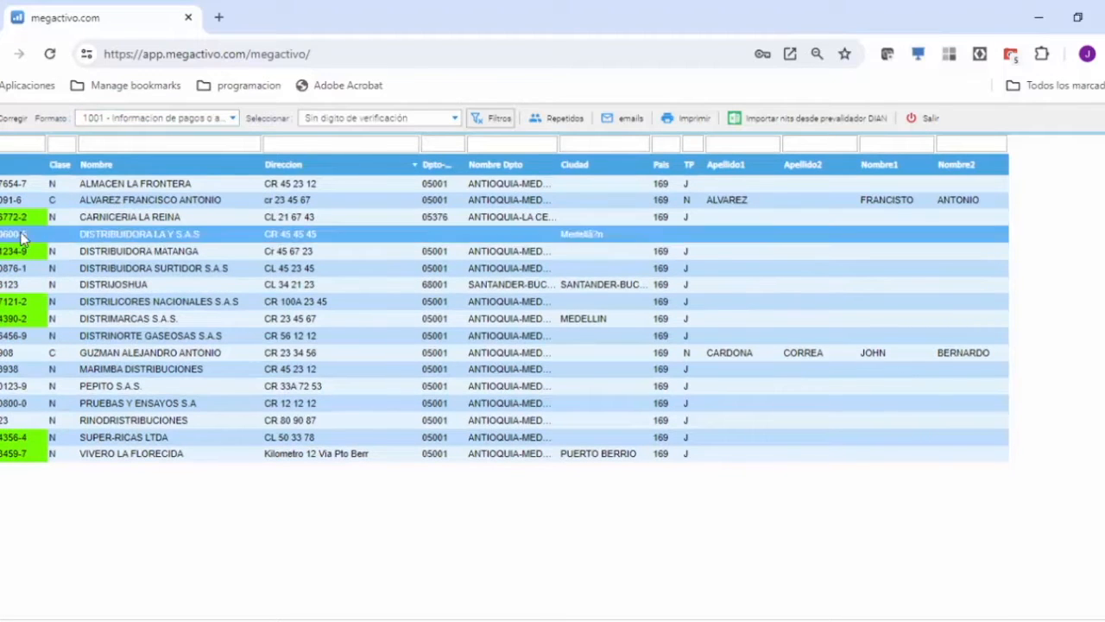
pyautogui.press('Down')
pyautogui.press('Down')
pyautogui.press('Down')
pyautogui.press('Down')
pyautogui.press('Down')
pyautogui.press('Down')
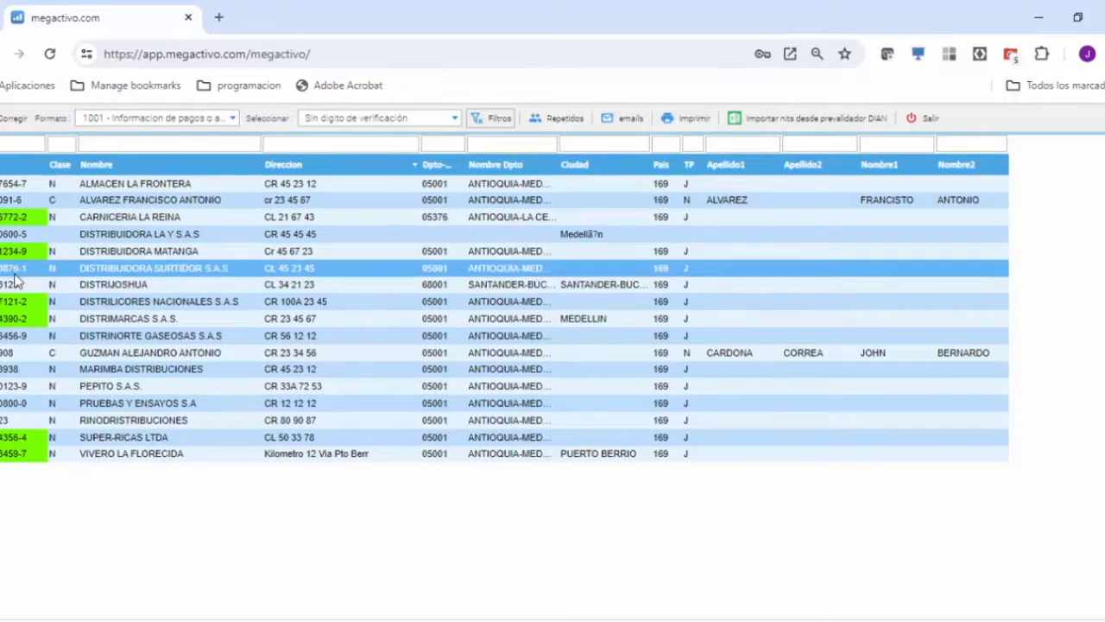
pyautogui.press('Up')
pyautogui.press('Up')
pyautogui.press('Up')
pyautogui.press('Up')
pyautogui.press('Up')
pyautogui.press('Up')
pyautogui.press('Up')
pyautogui.click(128, 386)
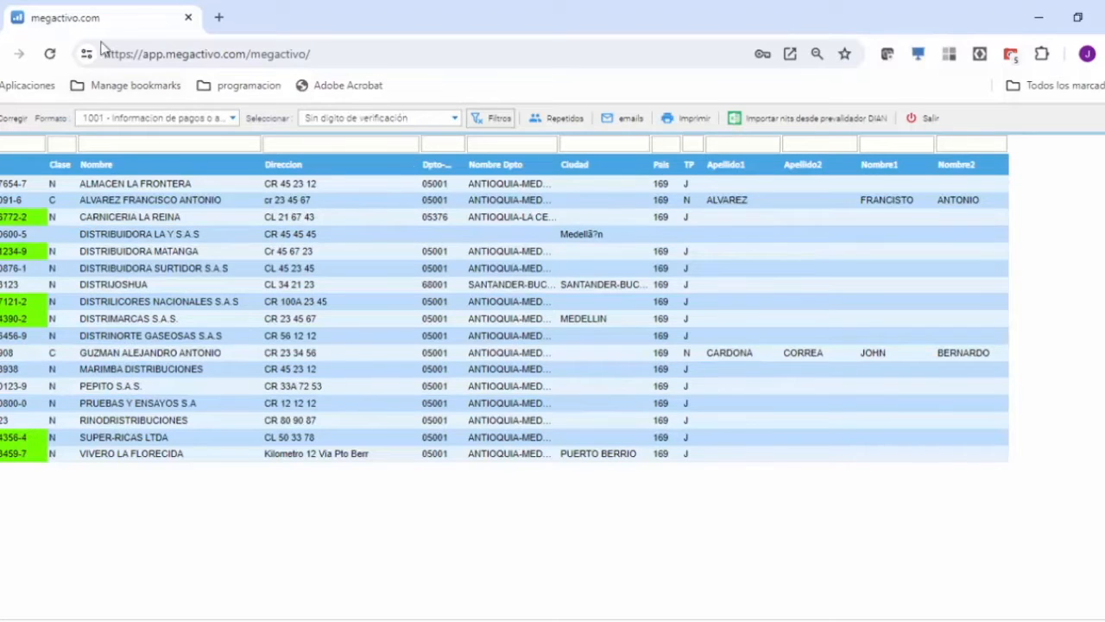
# Duplicate the Megactivo page and open Configuración Empresas within the administrative configuration in the copy.
pyautogui.rightClick(127, 22)
pyautogui.click(192, 175)
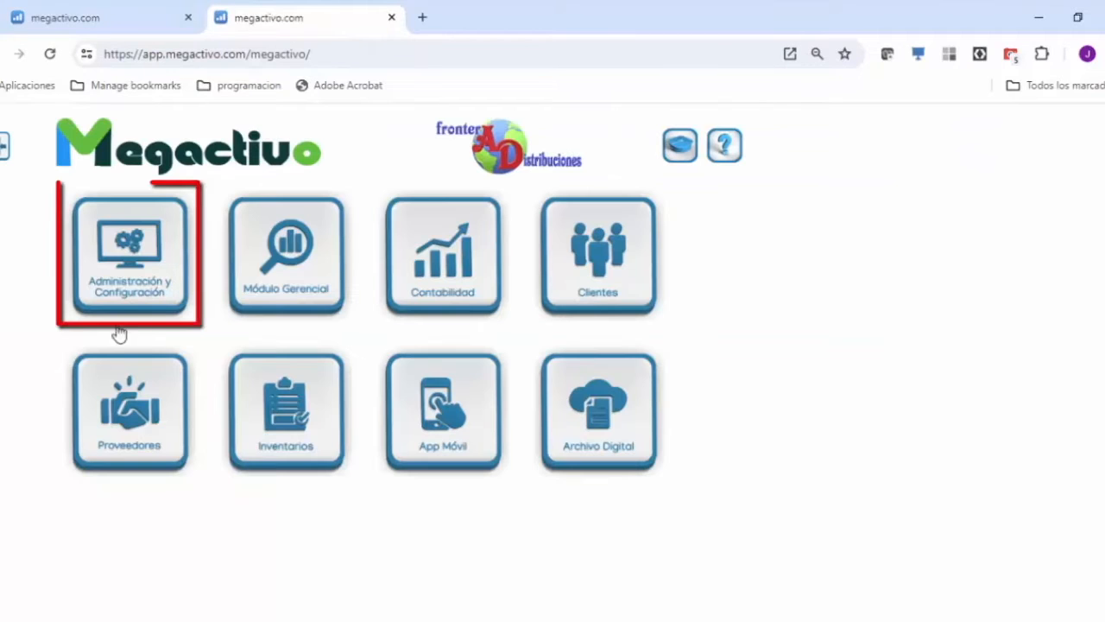
pyautogui.click(120, 249)
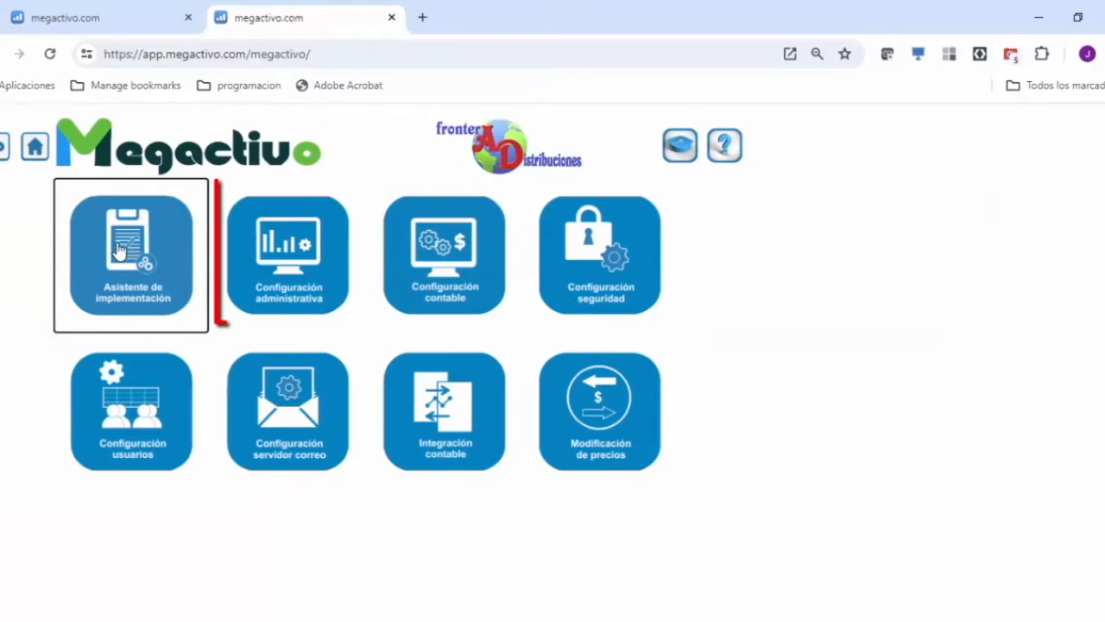
pyautogui.click(295, 262)
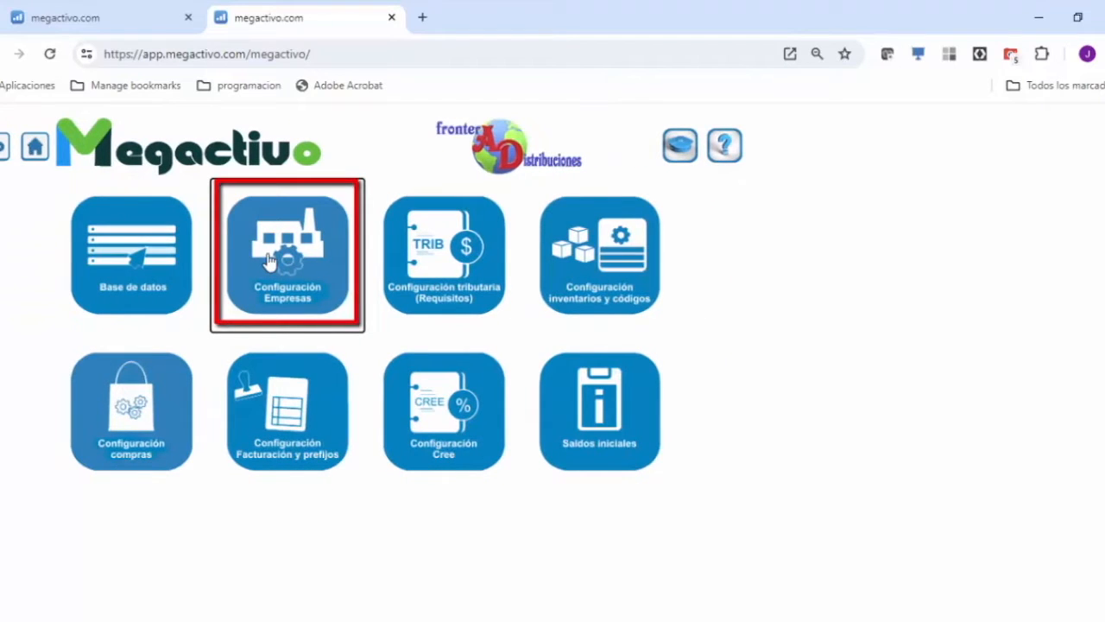
pyautogui.click(270, 261)
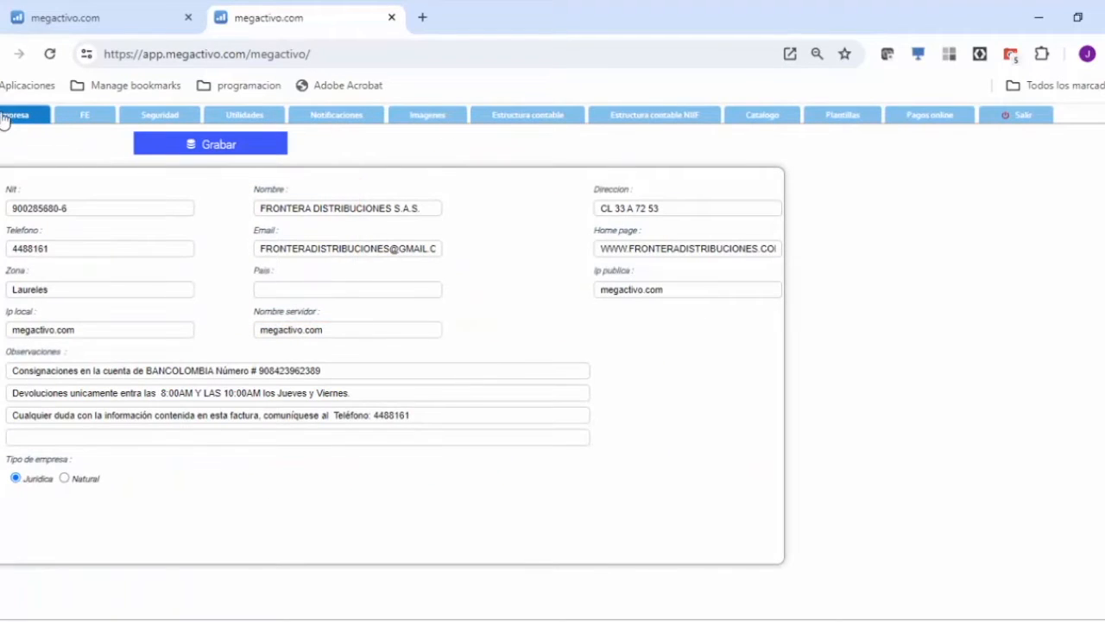
# Open the "Buscar y reemplazar nit" utility and set its year to 2023.
pyautogui.click(248, 117)
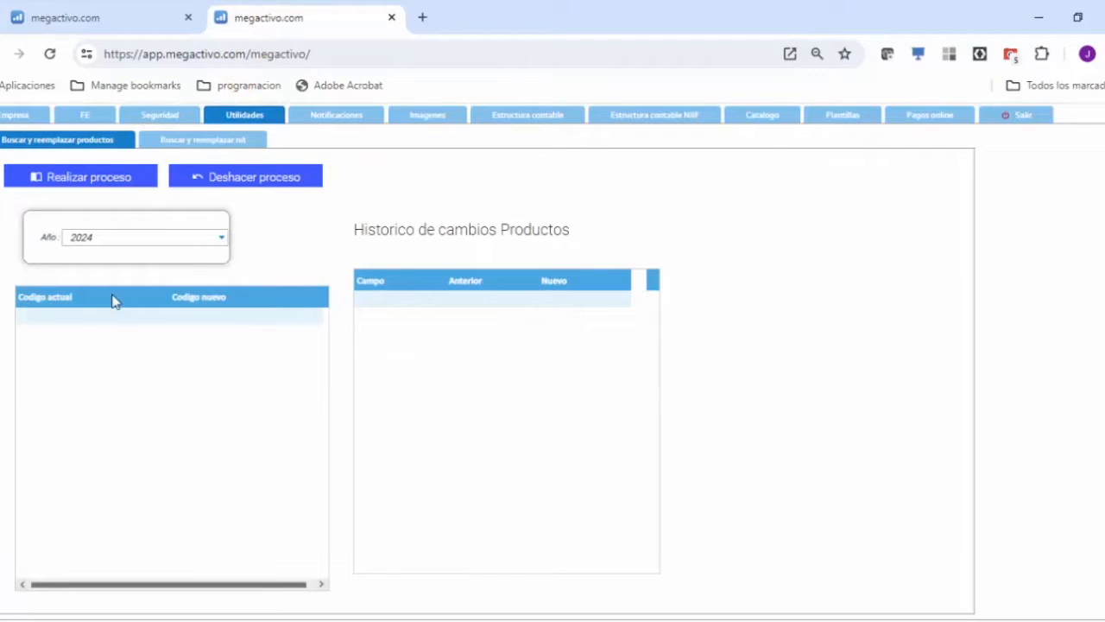
pyautogui.click(210, 142)
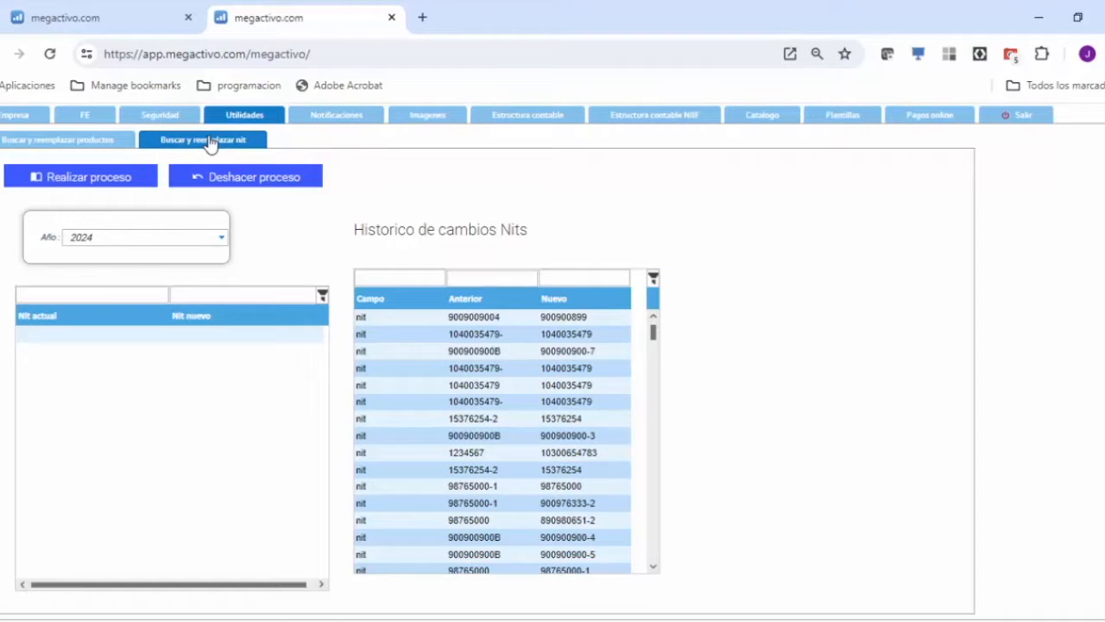
pyautogui.click(223, 241)
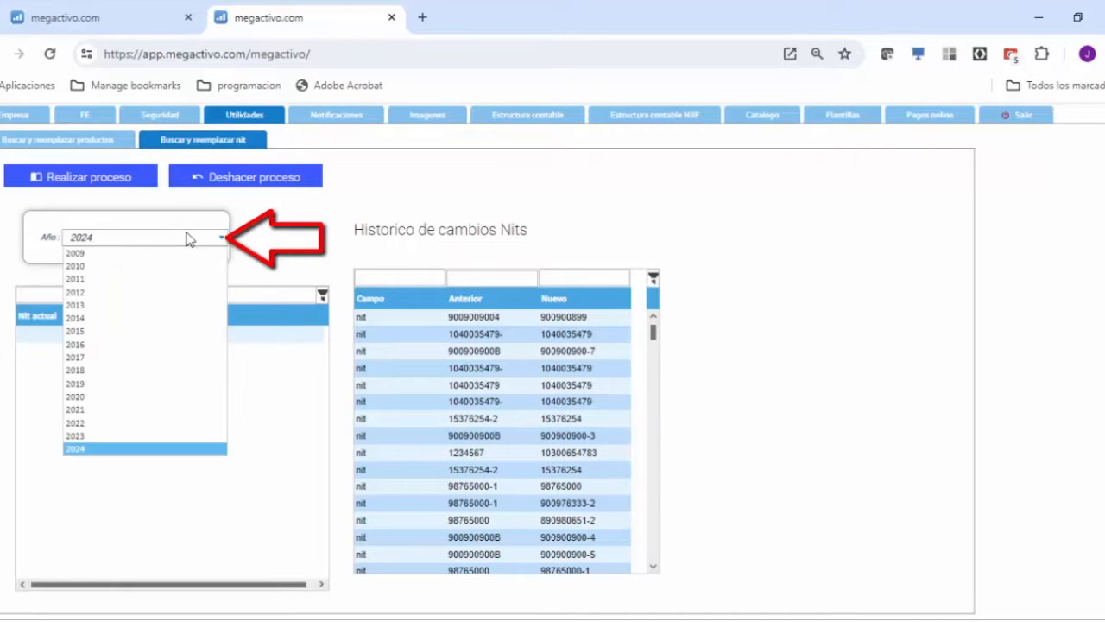
pyautogui.click(76, 435)
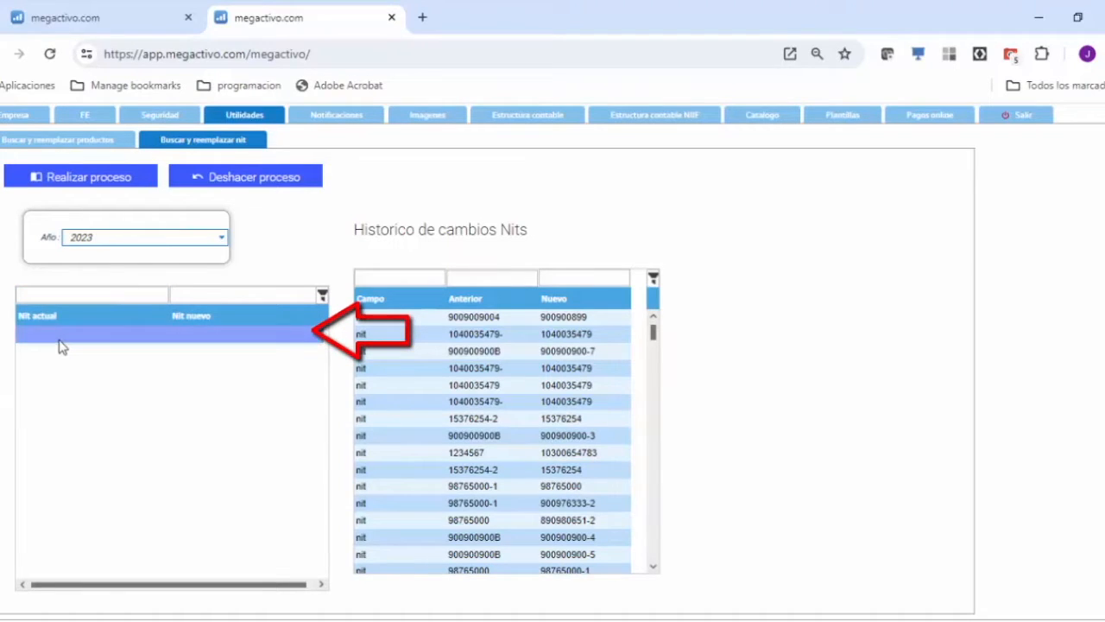
# Copy CARNICERIA LA REINA's incorrect NIT from its note and paste it as the current NIT in the replacement table.
pyautogui.click(93, 17)
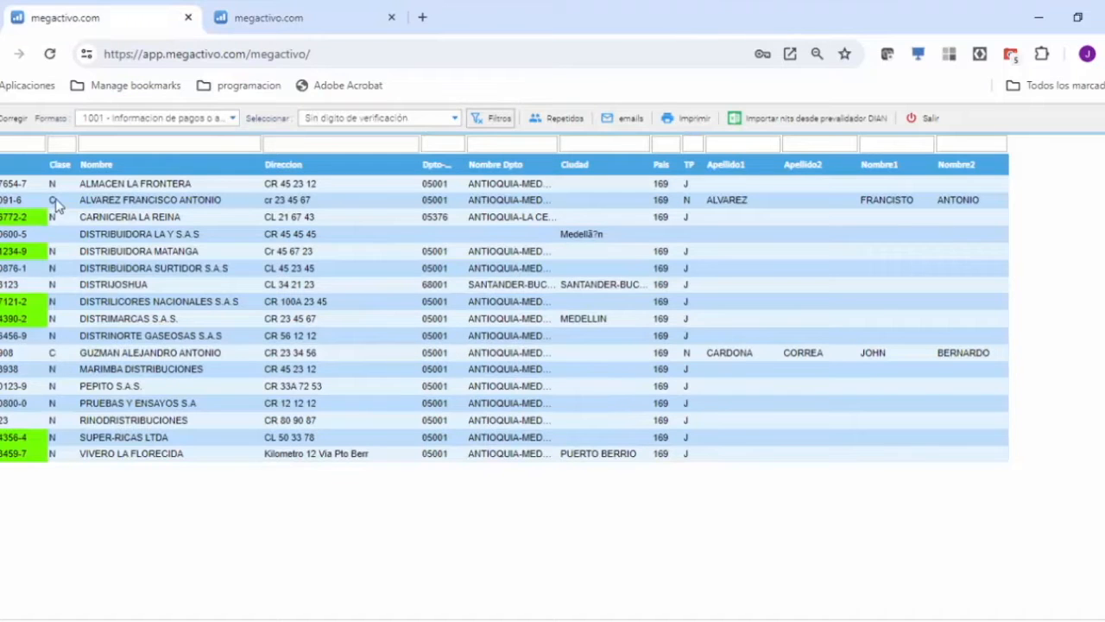
pyautogui.click(13, 218)
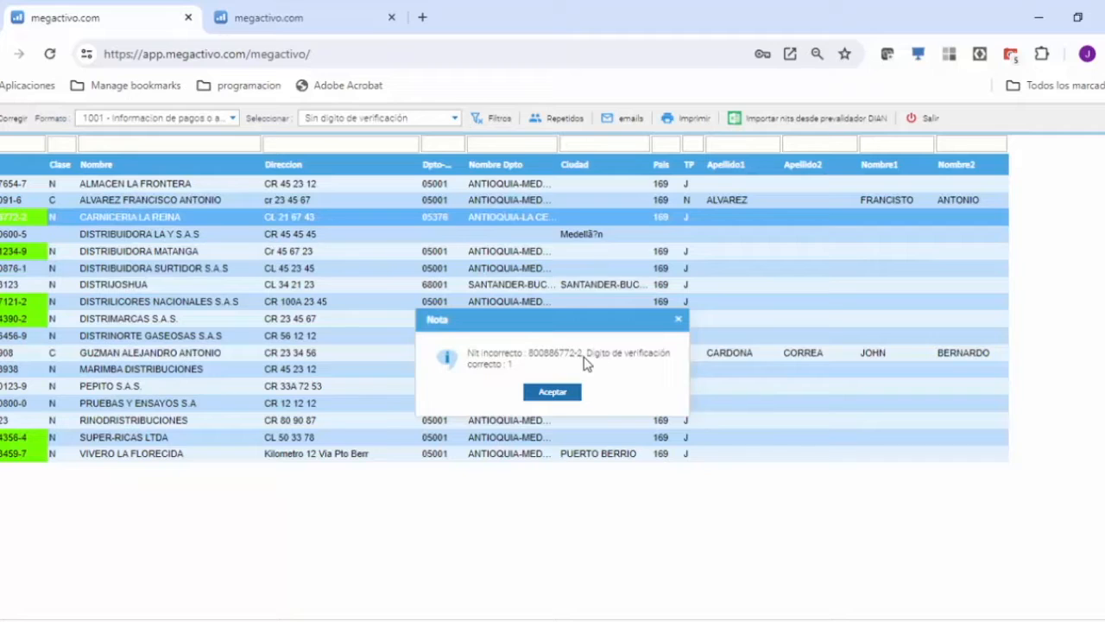
pyautogui.moveTo(584, 357); pyautogui.dragTo(533, 362)
pyautogui.hotkey('ctrl', 'c')
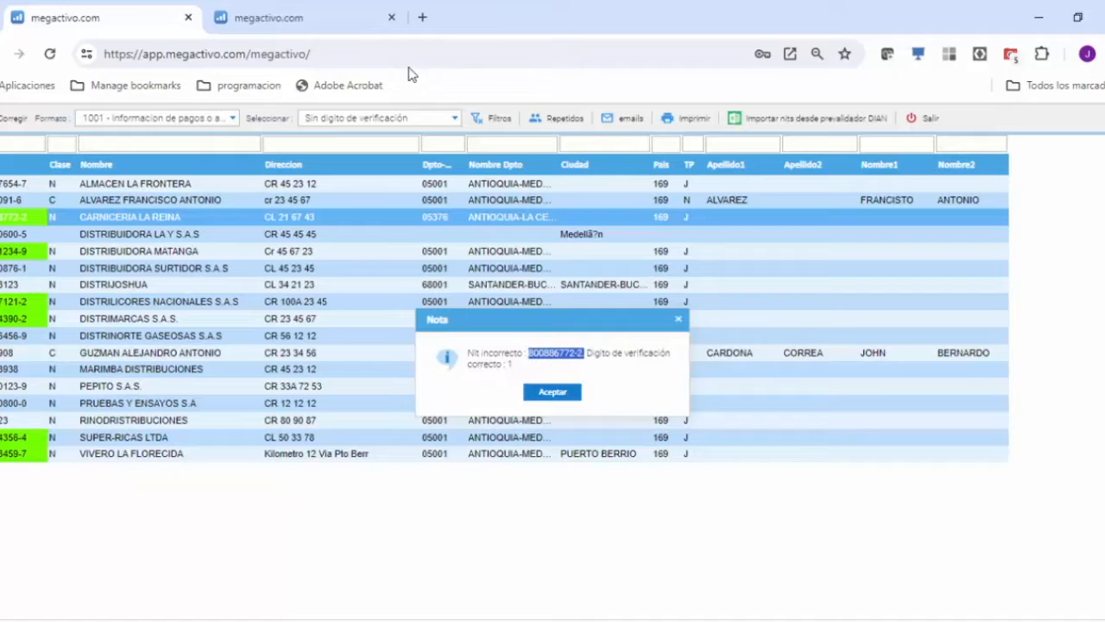
pyautogui.click(263, 20)
pyautogui.click(28, 332)
pyautogui.hotkey('ctrl', 'v')
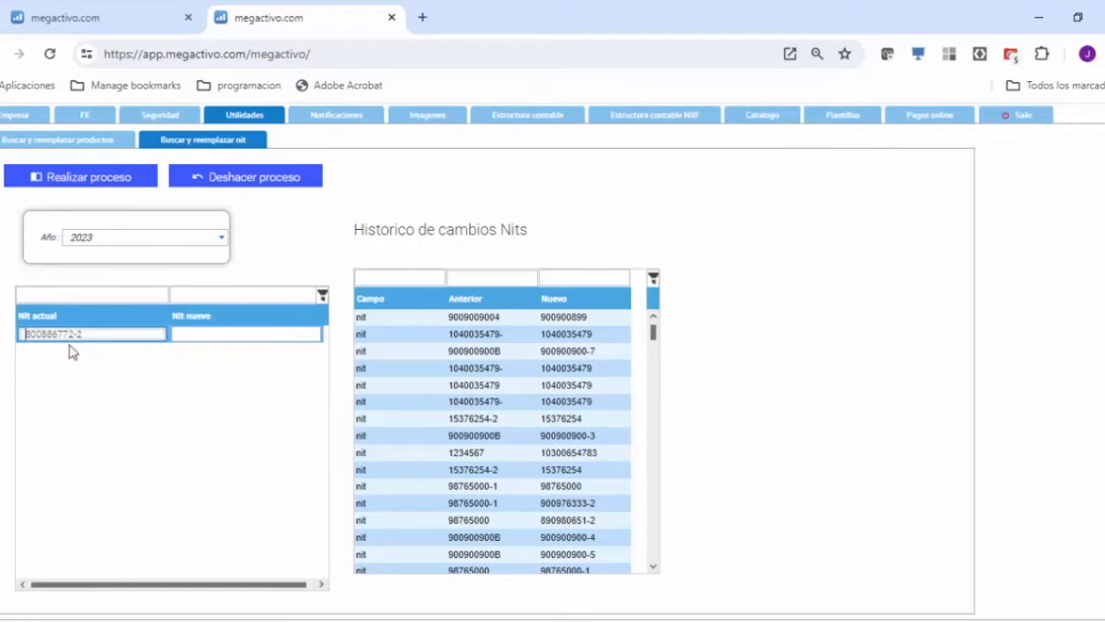
# Enter CARNICERIA LA REINA's NIT with the corrected verification digit 1 as the new NIT, checking the digit in its note.
pyautogui.click(176, 336)
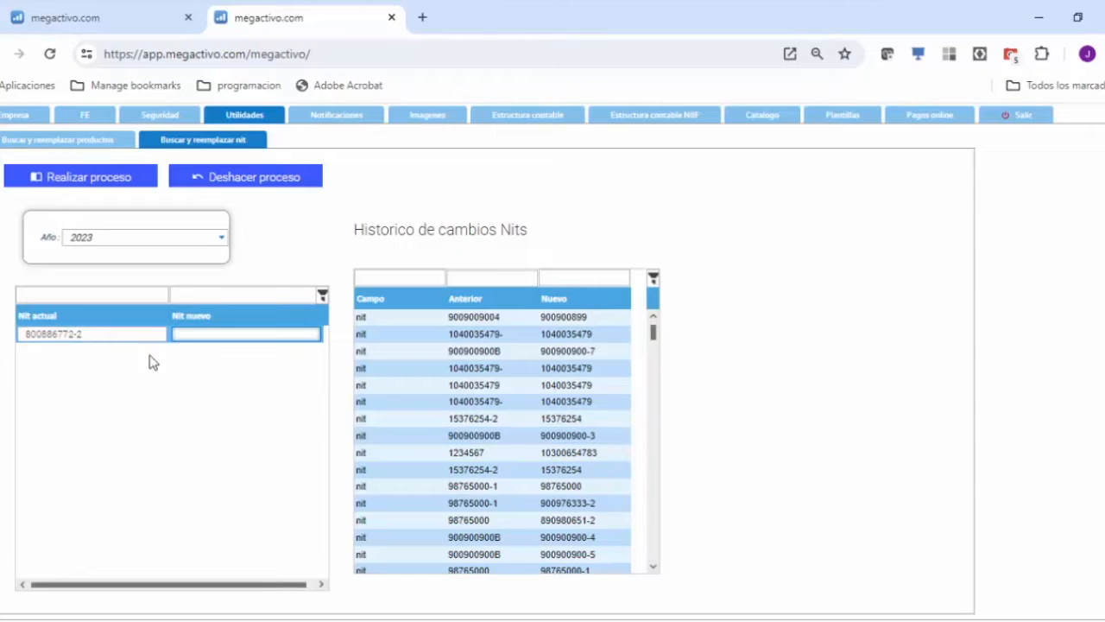
pyautogui.click(109, 12)
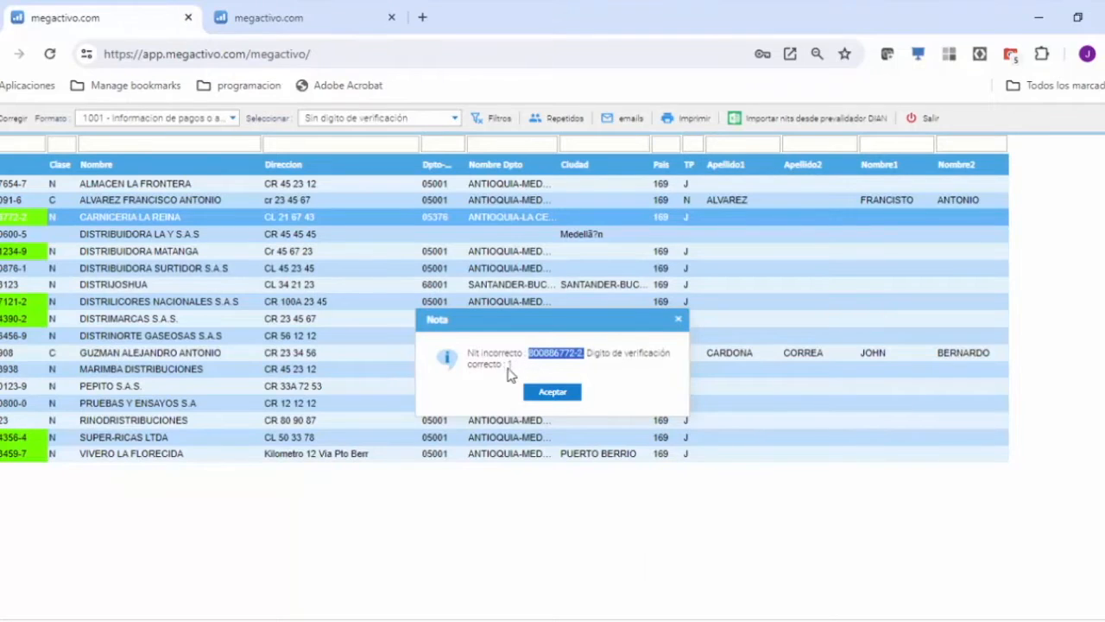
pyautogui.click(250, 17)
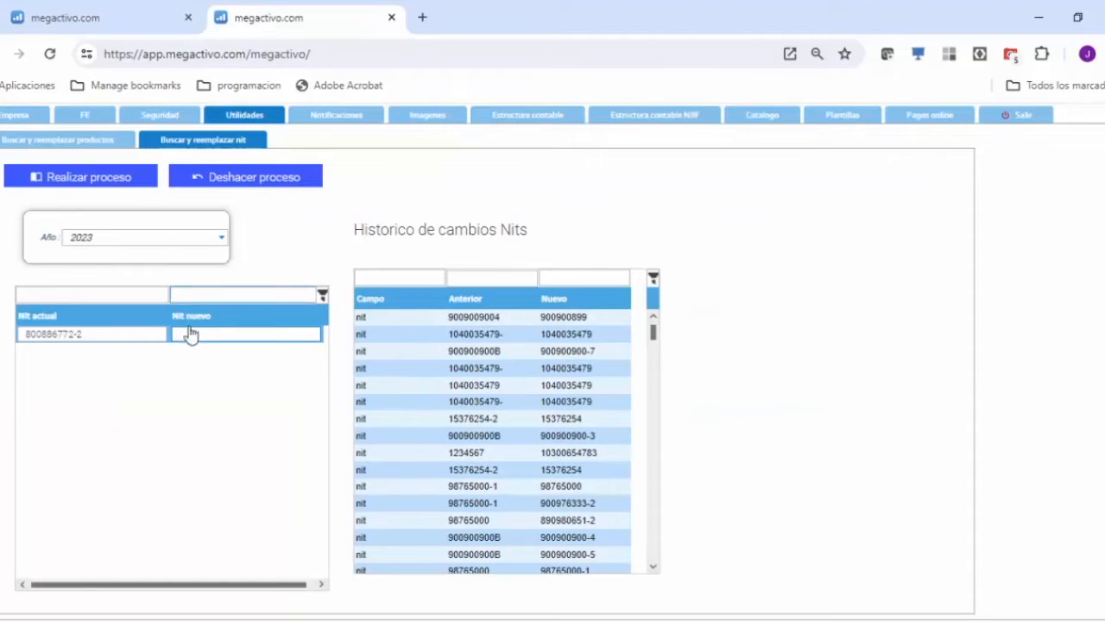
pyautogui.hotkey('ctrl', 'v')
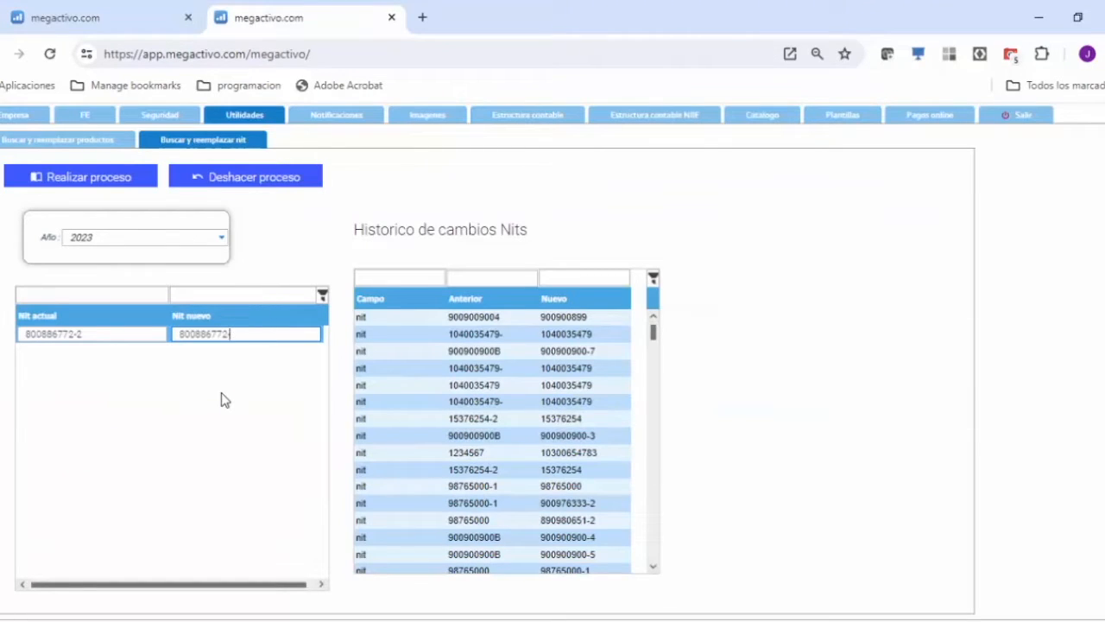
pyautogui.write('1')
pyautogui.moveTo(231, 333); pyautogui.dragTo(171, 334)
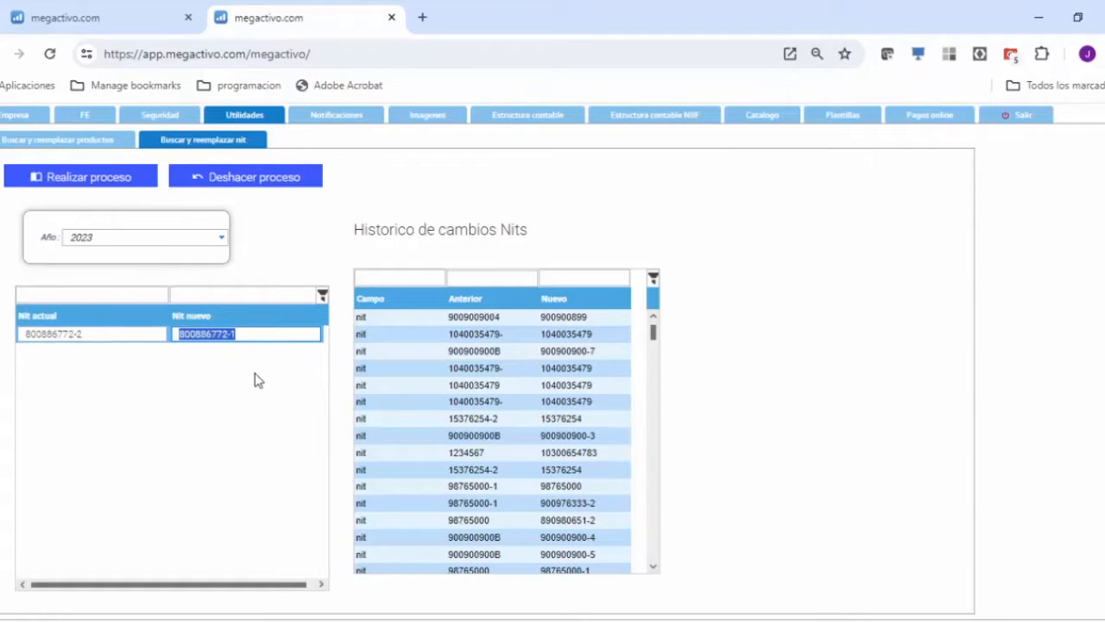
# Run the NIT replacement process for 2023 and confirm it.
pyautogui.click(84, 177)
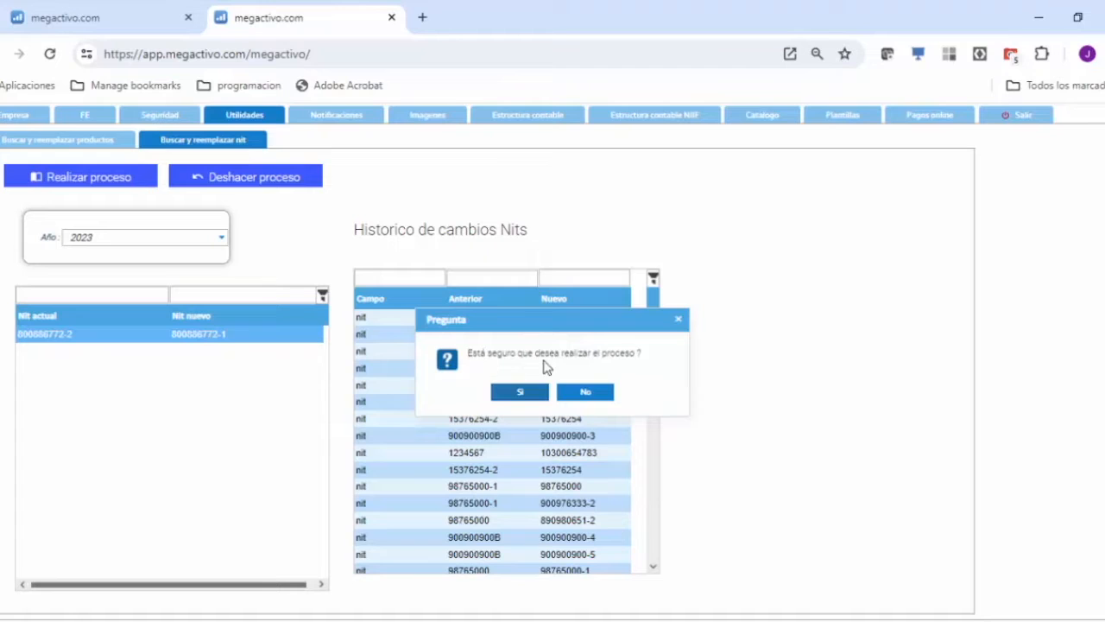
pyautogui.click(522, 393)
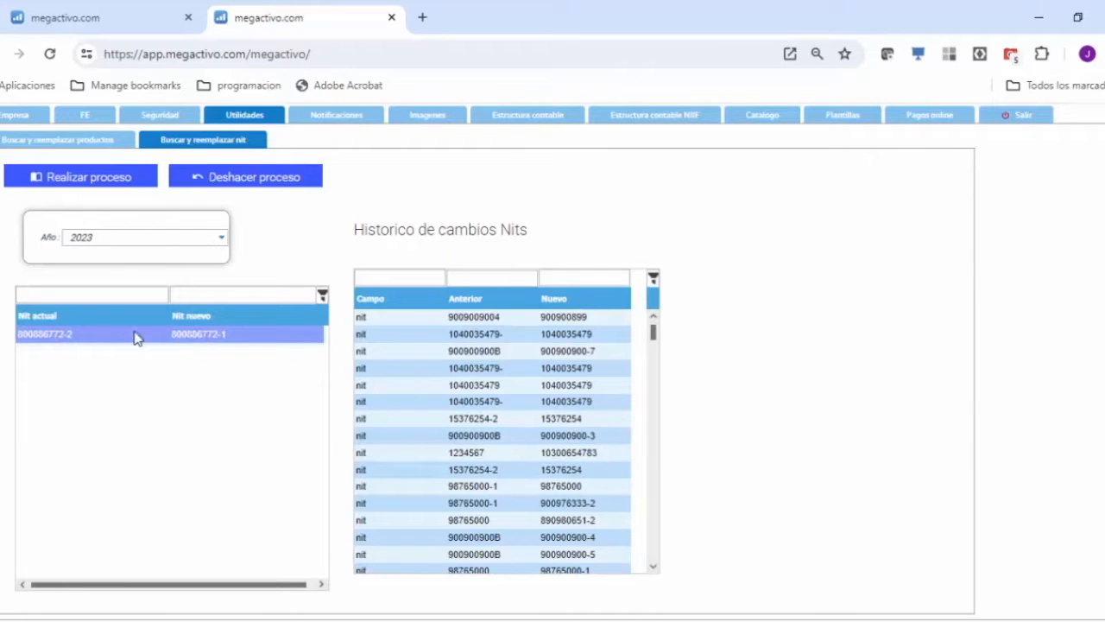
pyautogui.moveTo(653, 335); pyautogui.dragTo(653, 541)
pyautogui.scroll(3, 495, 378)
pyautogui.scroll(15, 496, 384)
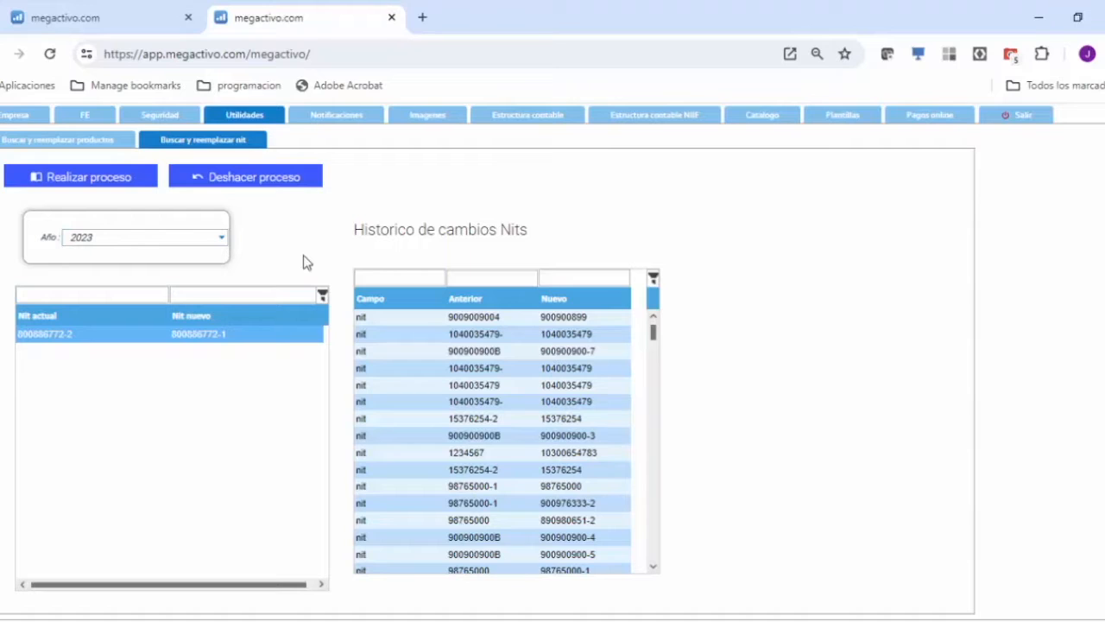
# Set the utility's year to 2024 and run the same NIT replacement process for that year.
pyautogui.click(223, 238)
pyautogui.click(108, 450)
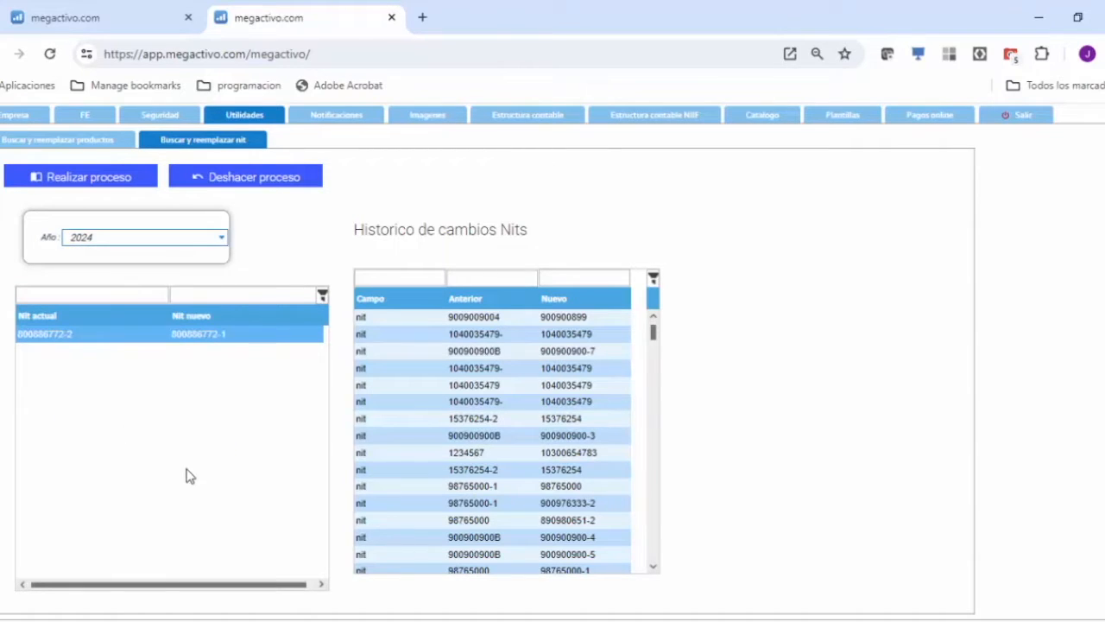
pyautogui.click(77, 183)
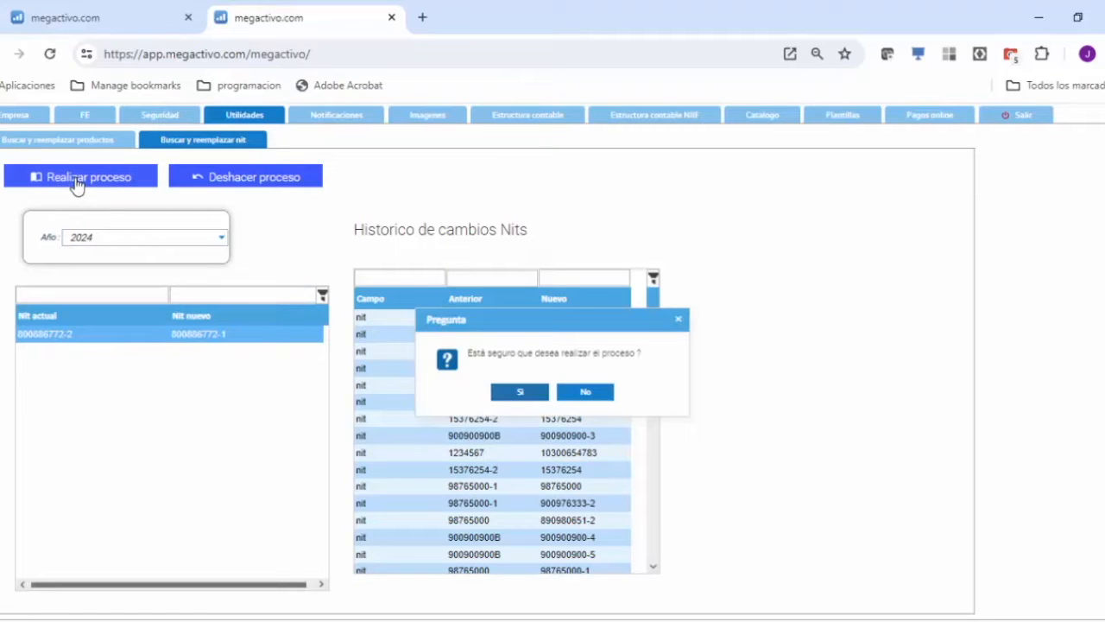
pyautogui.click(519, 396)
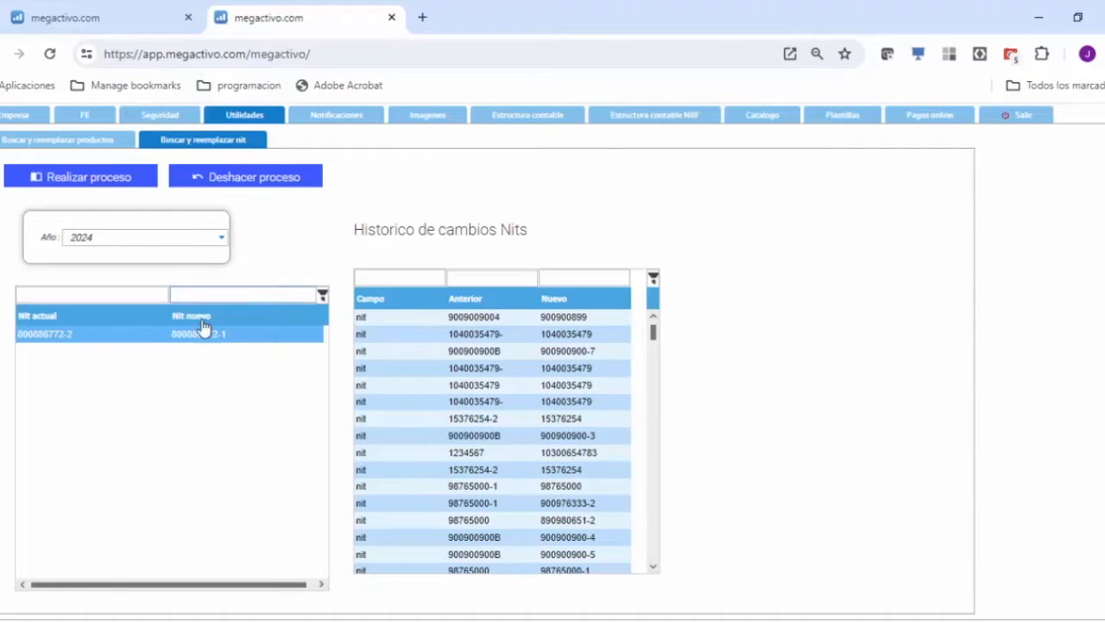
pyautogui.click(71, 344)
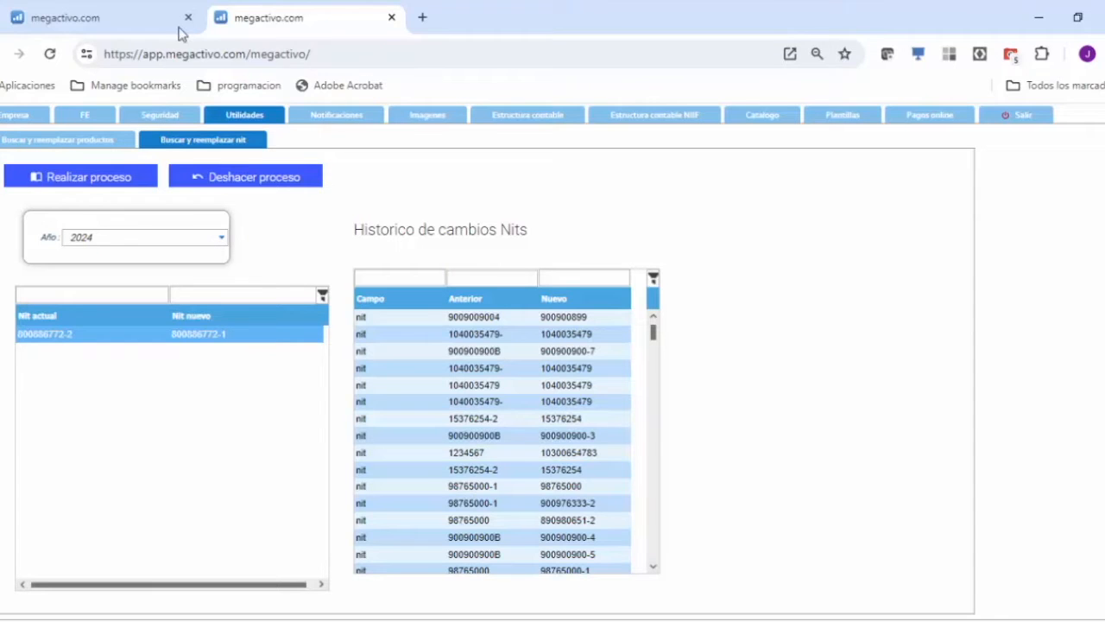
# Leave CARNICERIA LA REINA's note and the third-party list, and run the information extraction again from the concepts and accounts table.
pyautogui.click(86, 26)
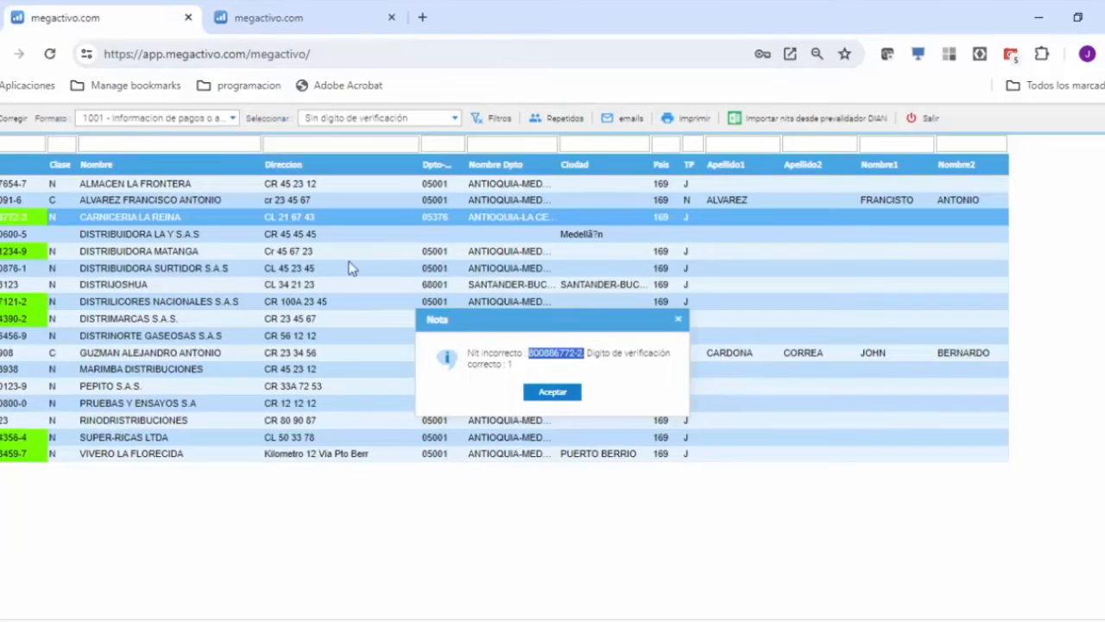
pyautogui.click(555, 397)
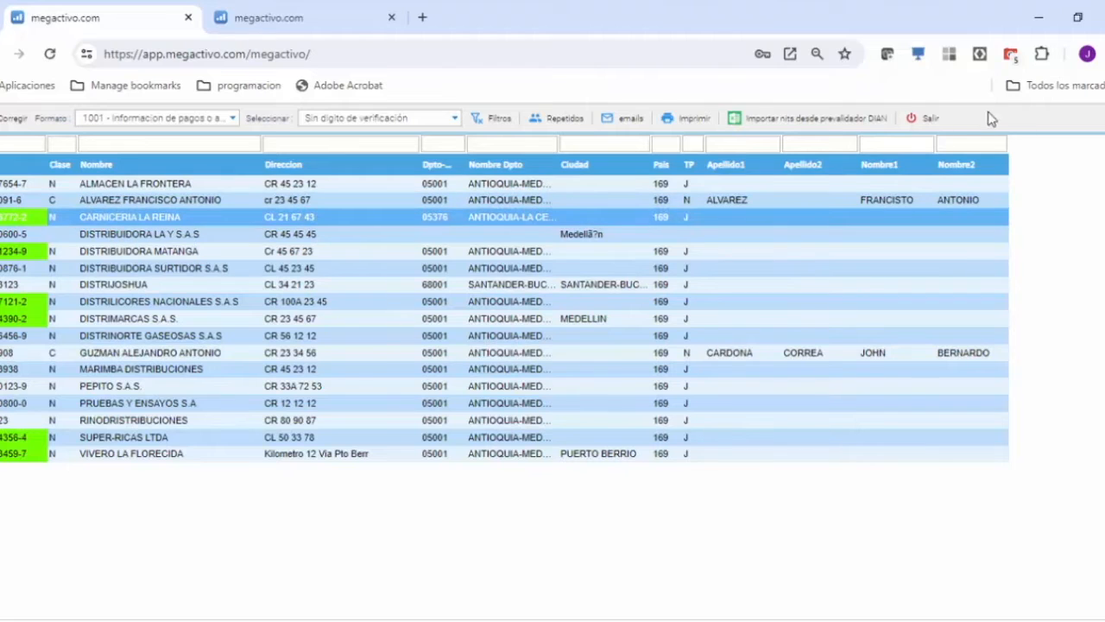
pyautogui.click(921, 121)
pyautogui.click(199, 121)
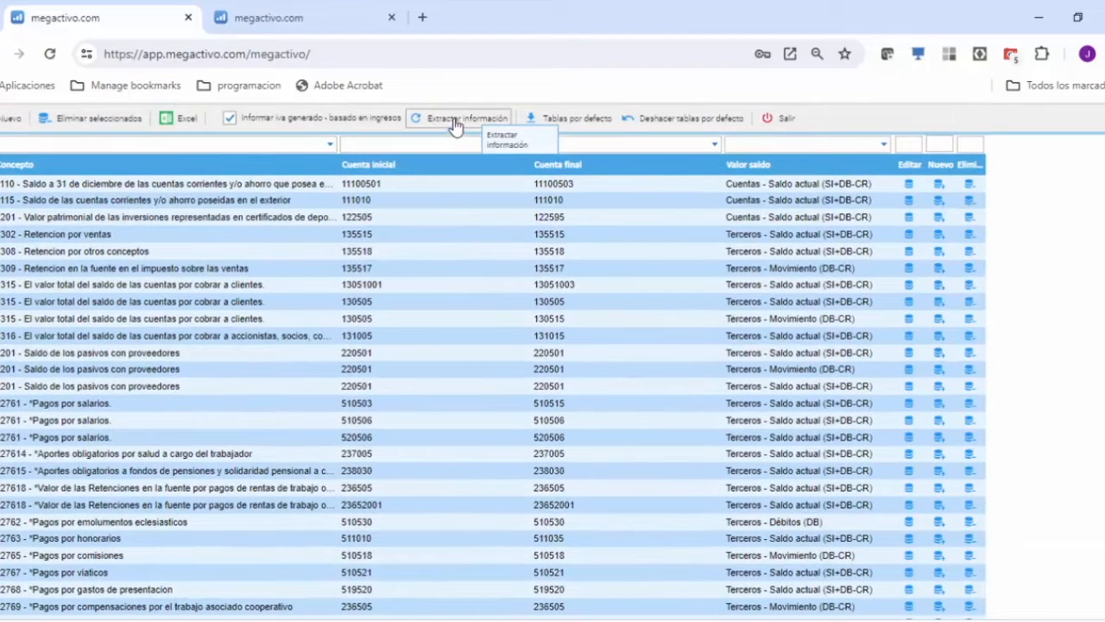
pyautogui.click(455, 126)
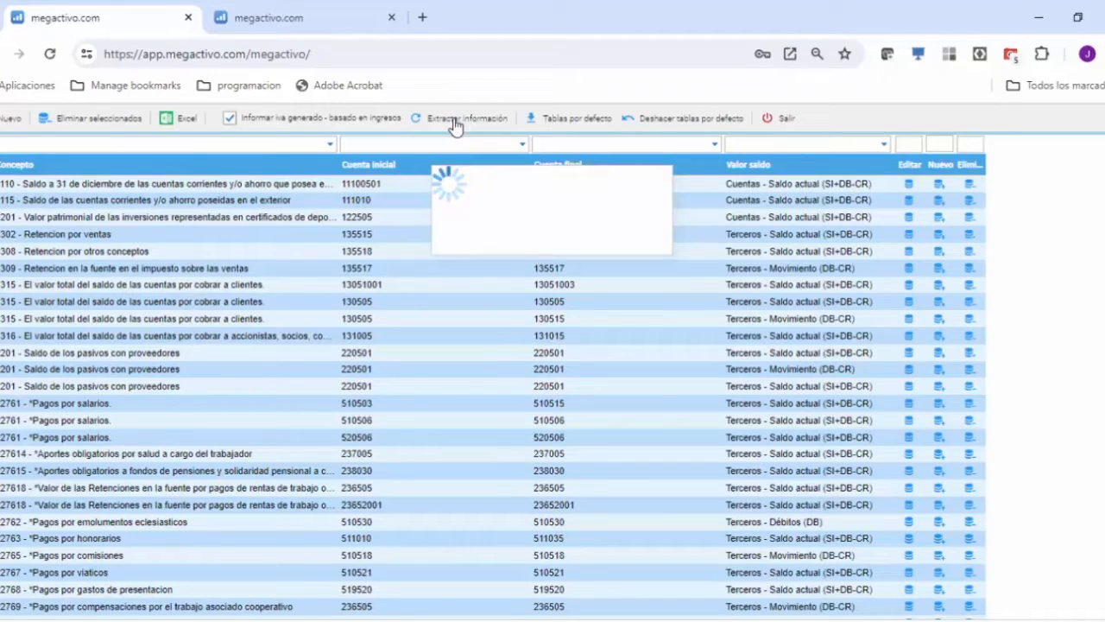
pyautogui.click(549, 394)
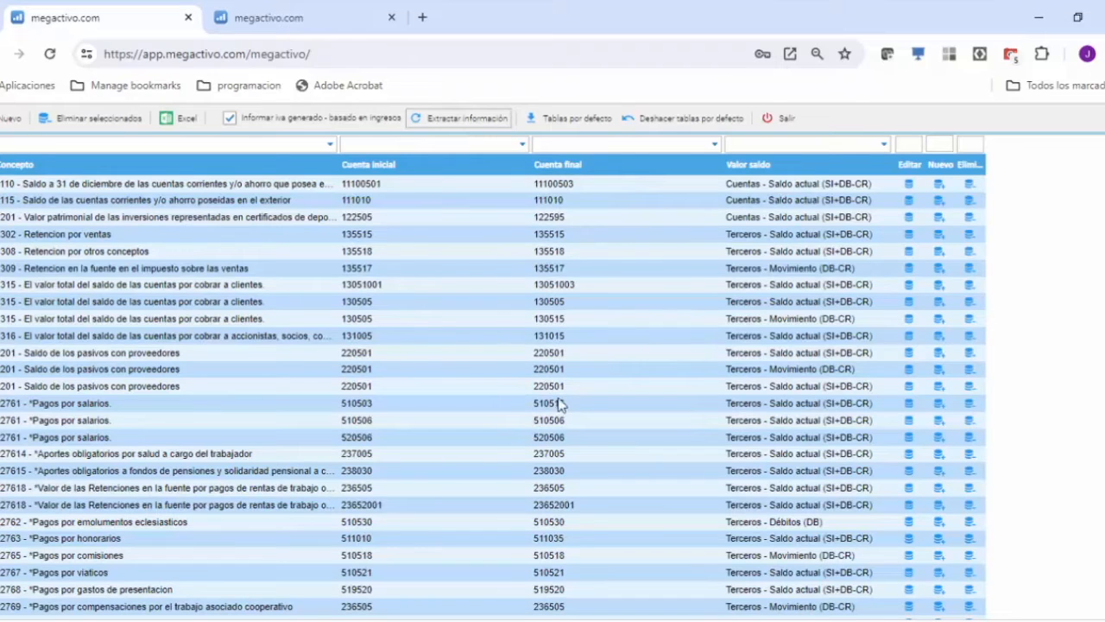
# Reopen the third-party list and filter it by format 1001.
pyautogui.click(777, 125)
pyautogui.click(461, 122)
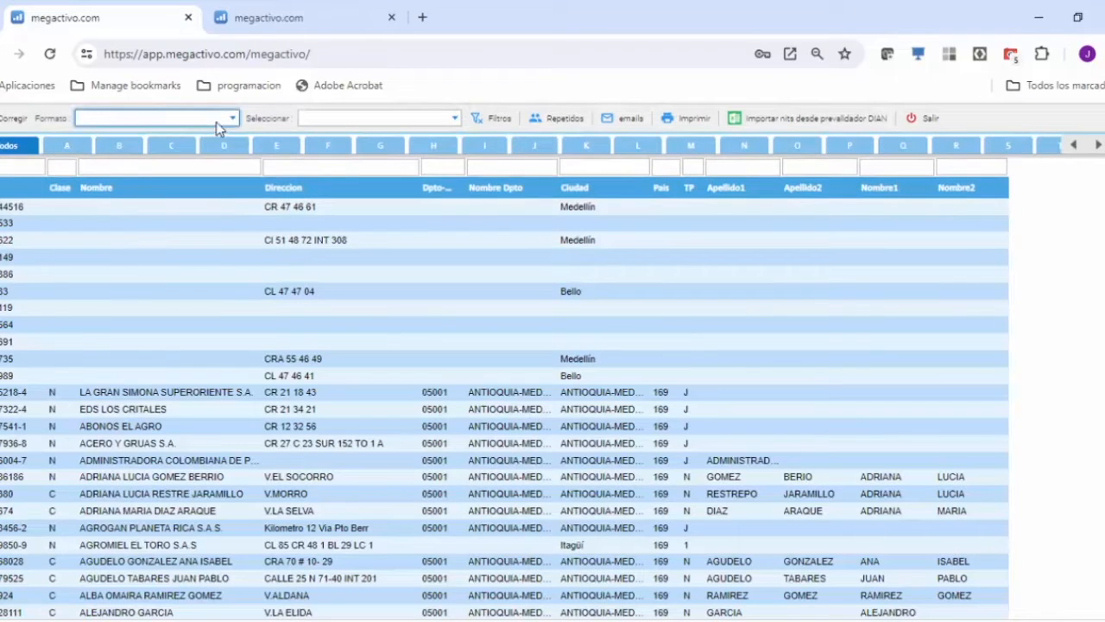
pyautogui.click(231, 121)
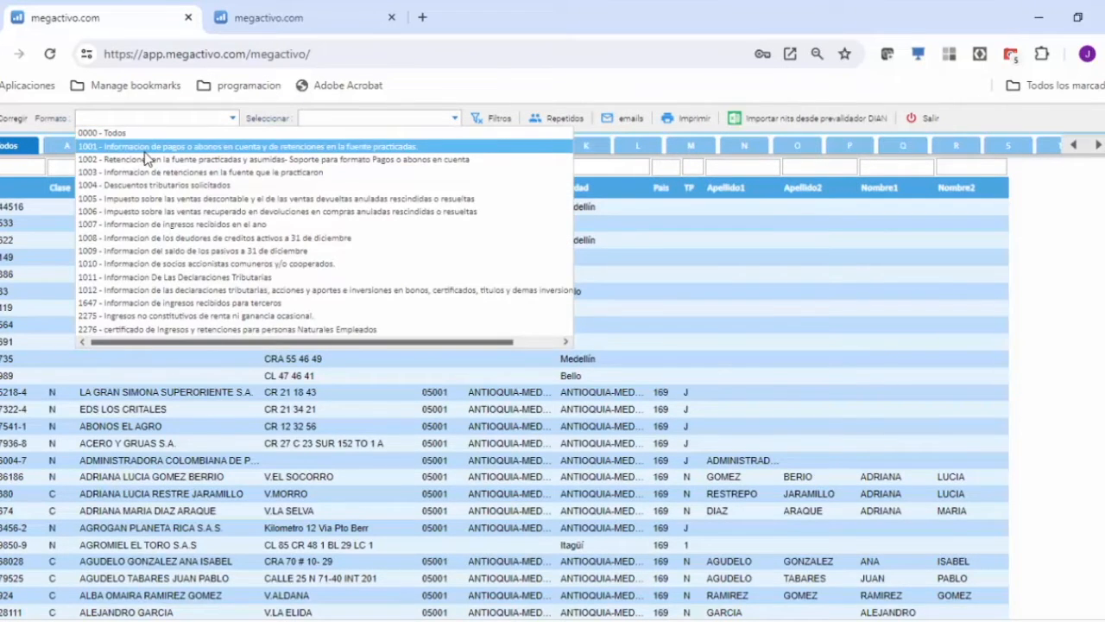
pyautogui.click(145, 151)
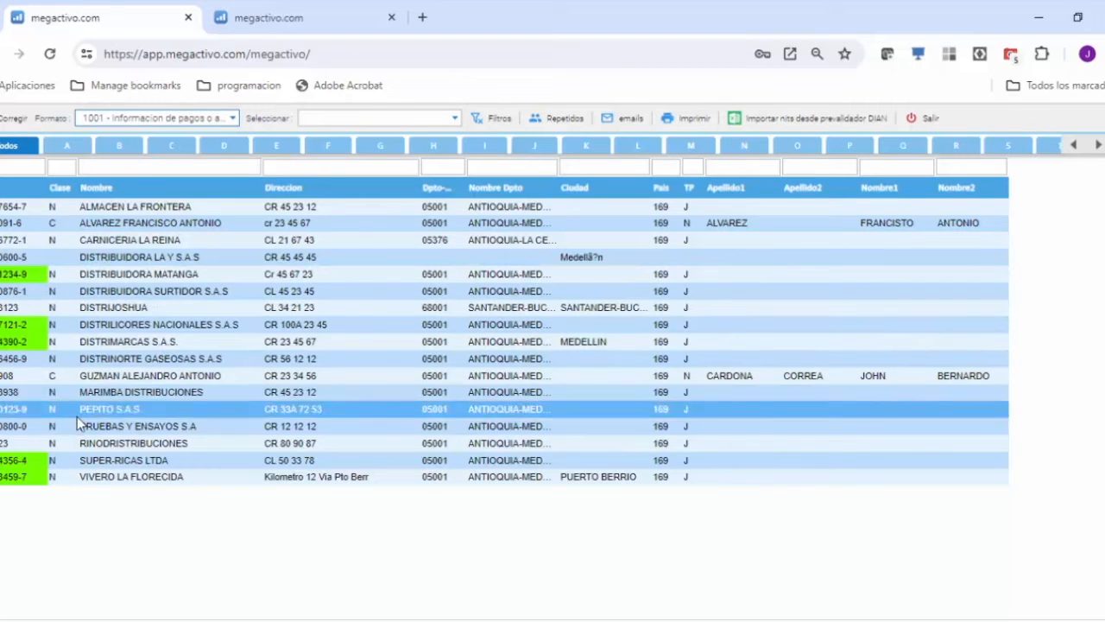
# Check the NIT verification digit of DISTRIBUIDORA LA Y S.A.S through its note.
pyautogui.click(31, 278)
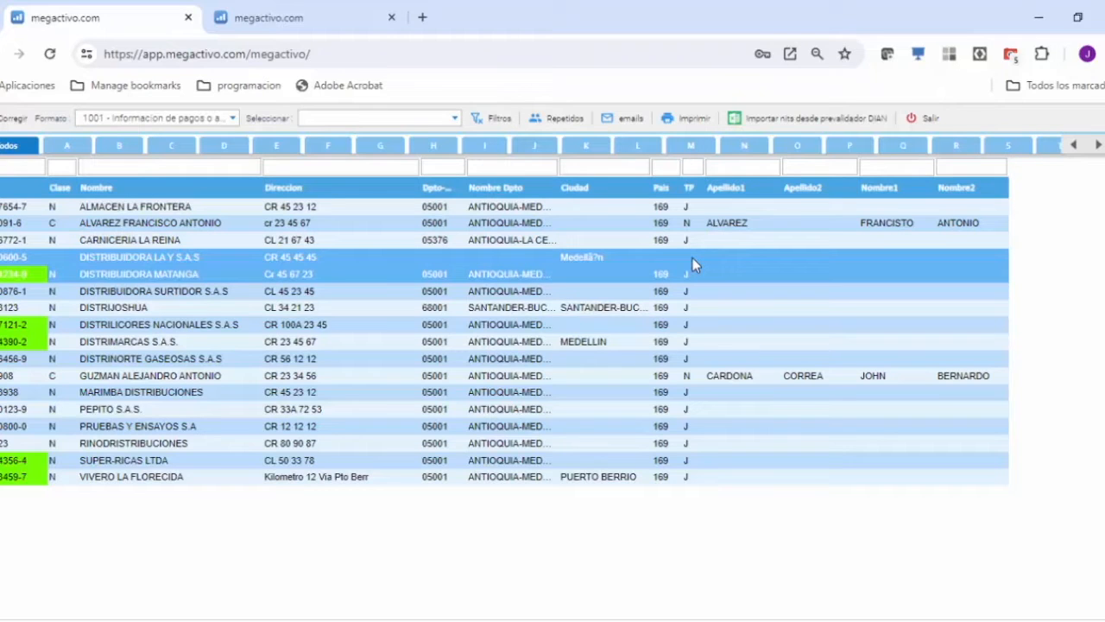
pyautogui.click(24, 262)
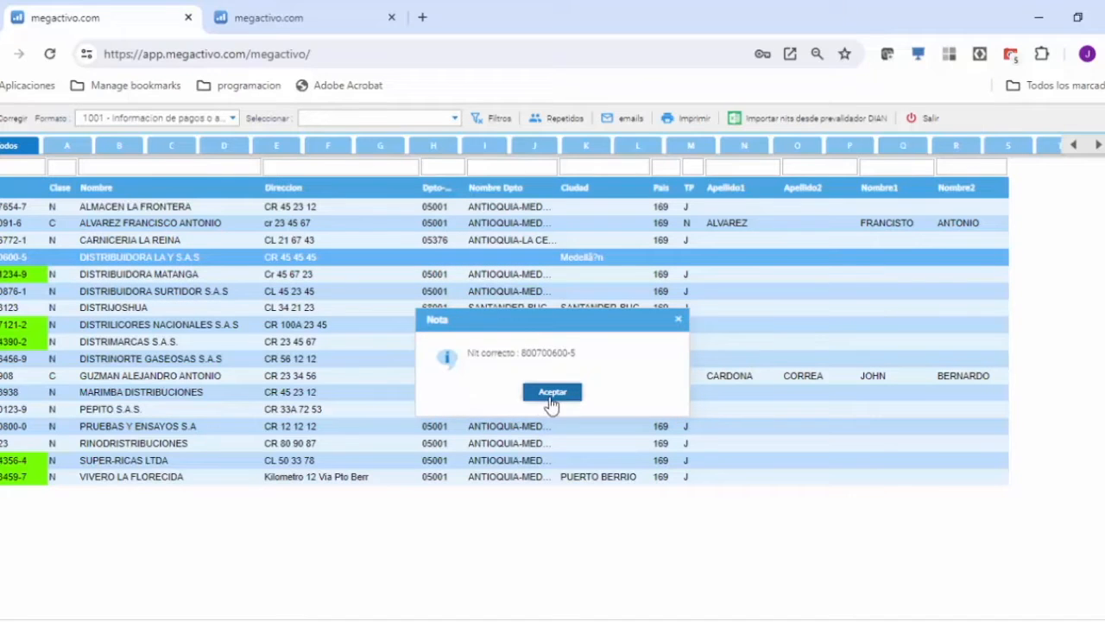
pyautogui.click(552, 393)
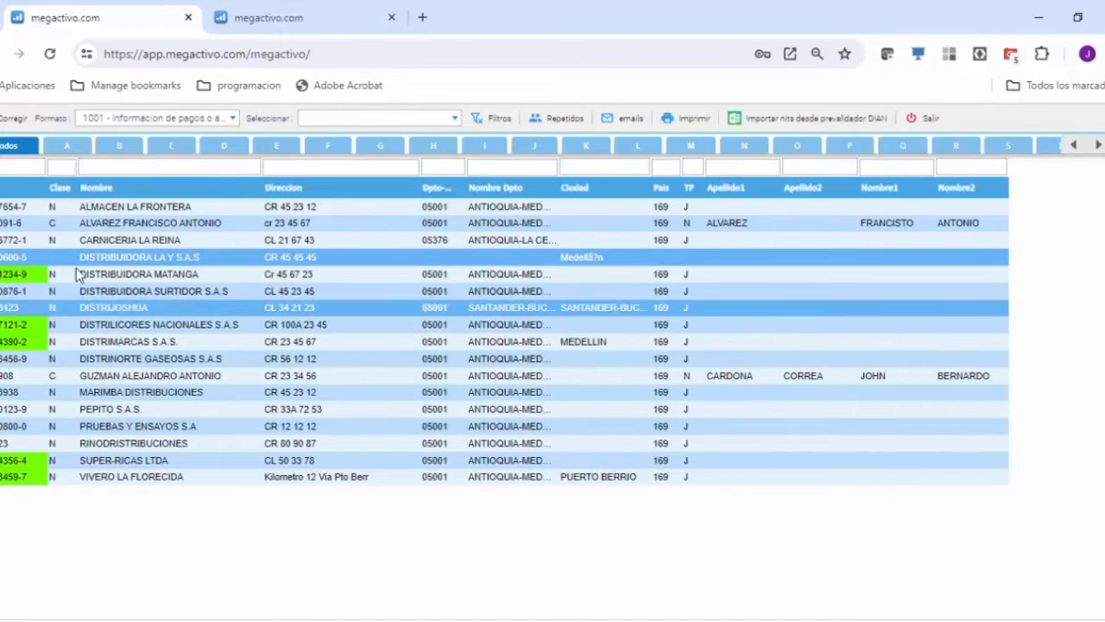
pyautogui.click(22, 262)
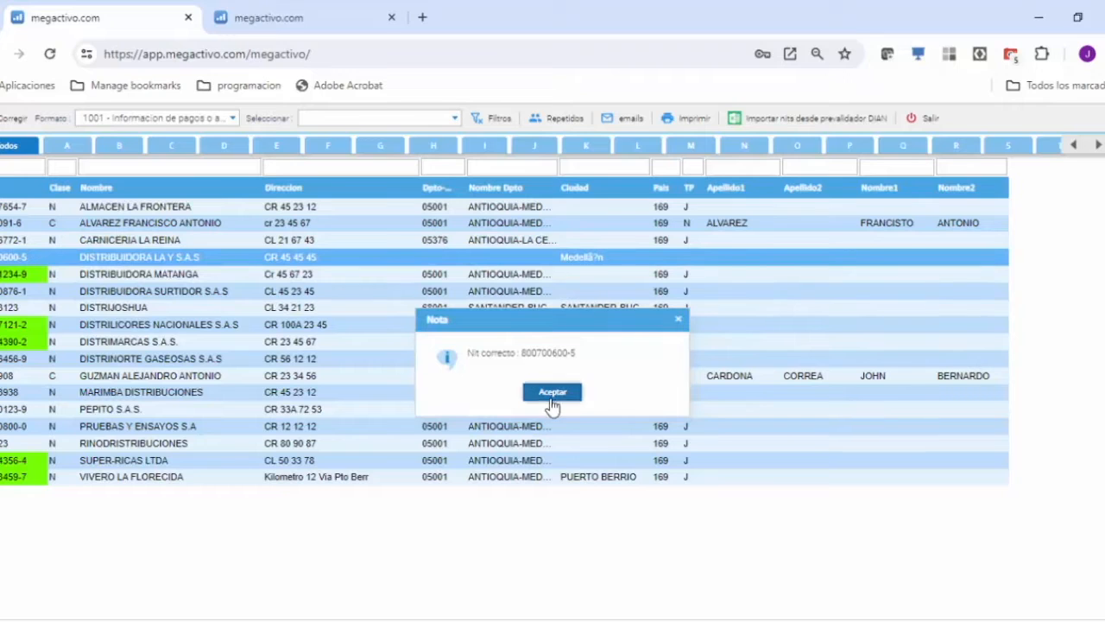
pyautogui.click(554, 392)
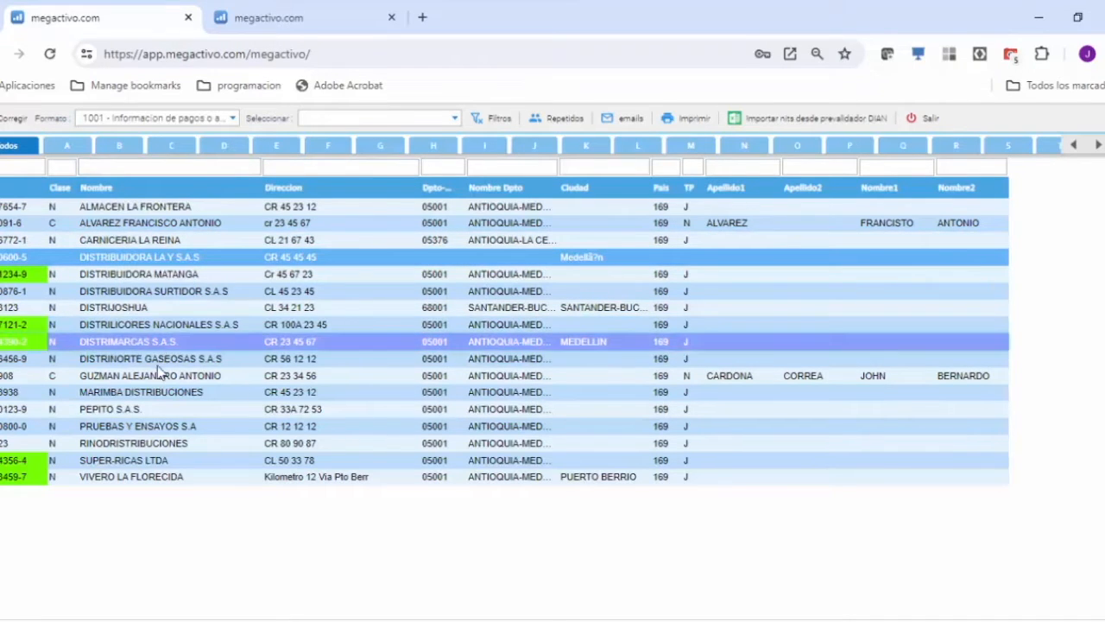
pyautogui.keyDown('ctrl'); pyautogui.click(146, 395); pyautogui.keyUp('ctrl')
pyautogui.keyDown('ctrl'); pyautogui.click(130, 442); pyautogui.keyUp('ctrl')
pyautogui.keyDown('ctrl'); pyautogui.click(118, 376); pyautogui.keyUp('ctrl')
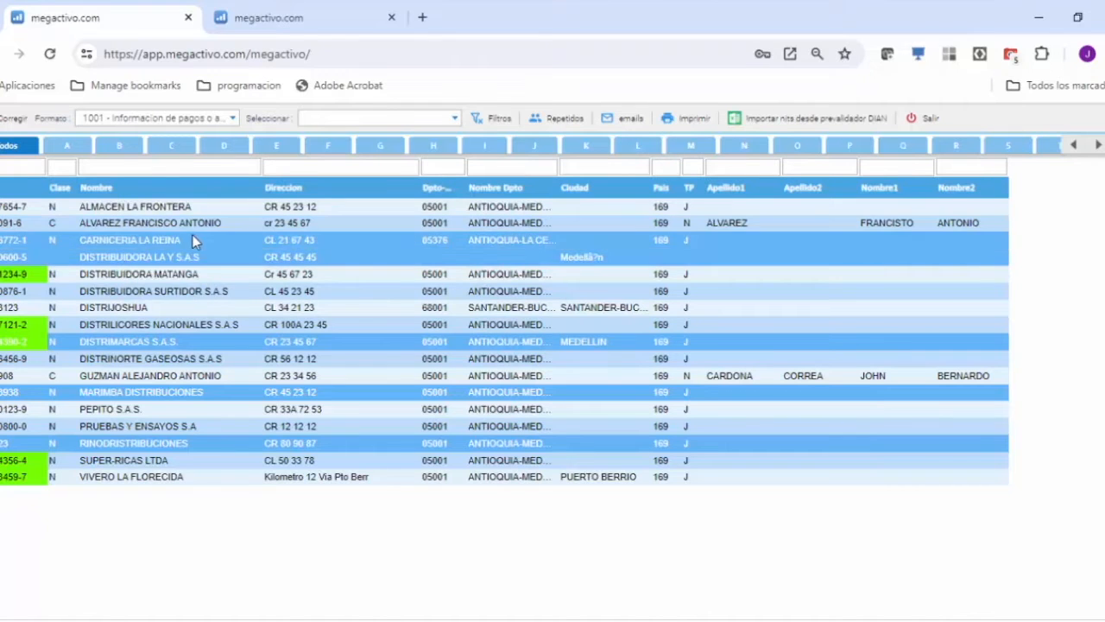
# Open the information correction for DISTRIBUIDORA LA Y S.A.S and set the country to 169 - COLOMBIA and the person type to Jurídica.
pyautogui.click(145, 259)
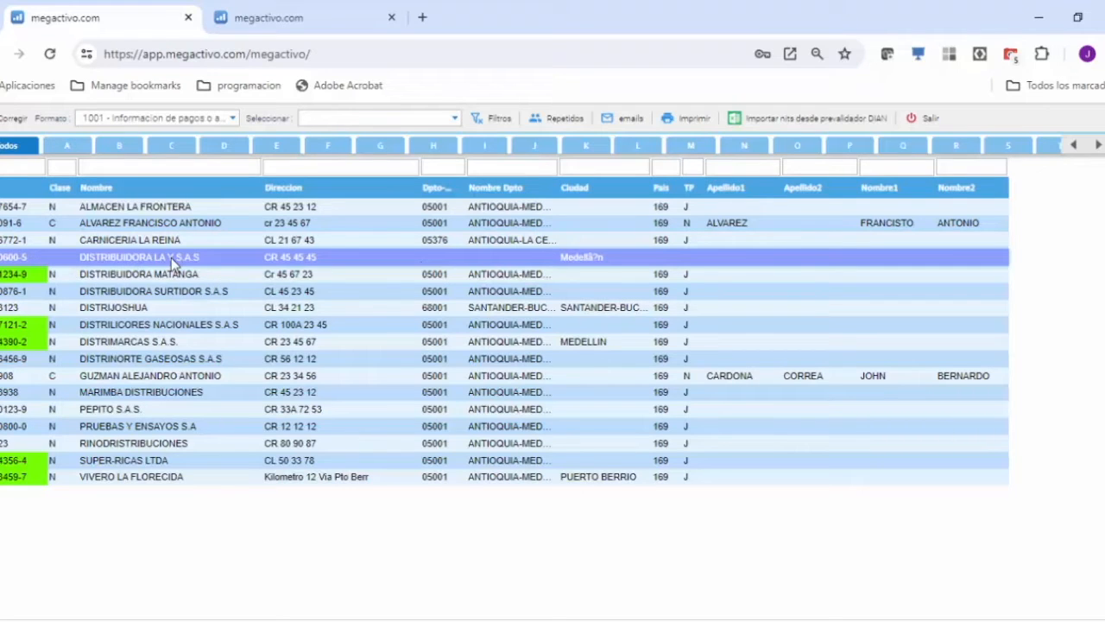
pyautogui.click(5, 120)
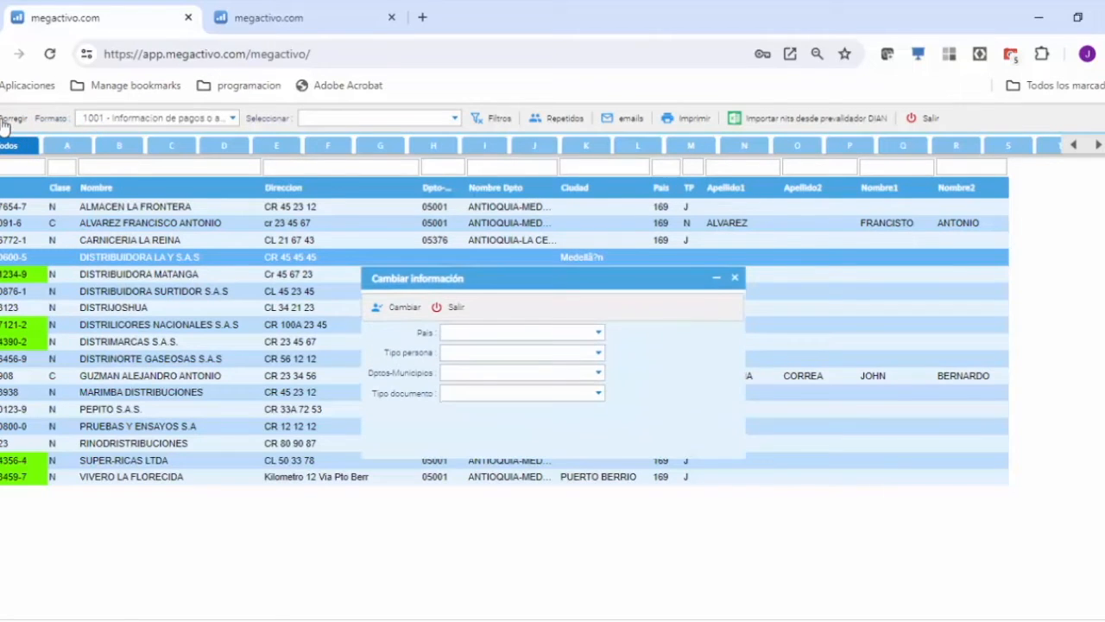
pyautogui.click(600, 336)
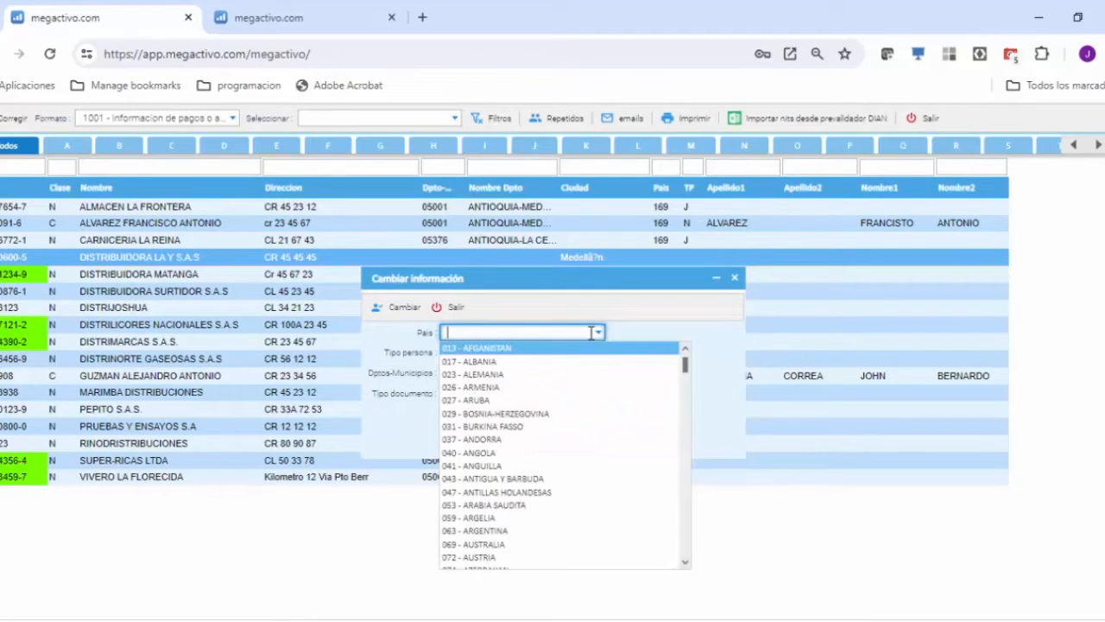
pyautogui.write('16')
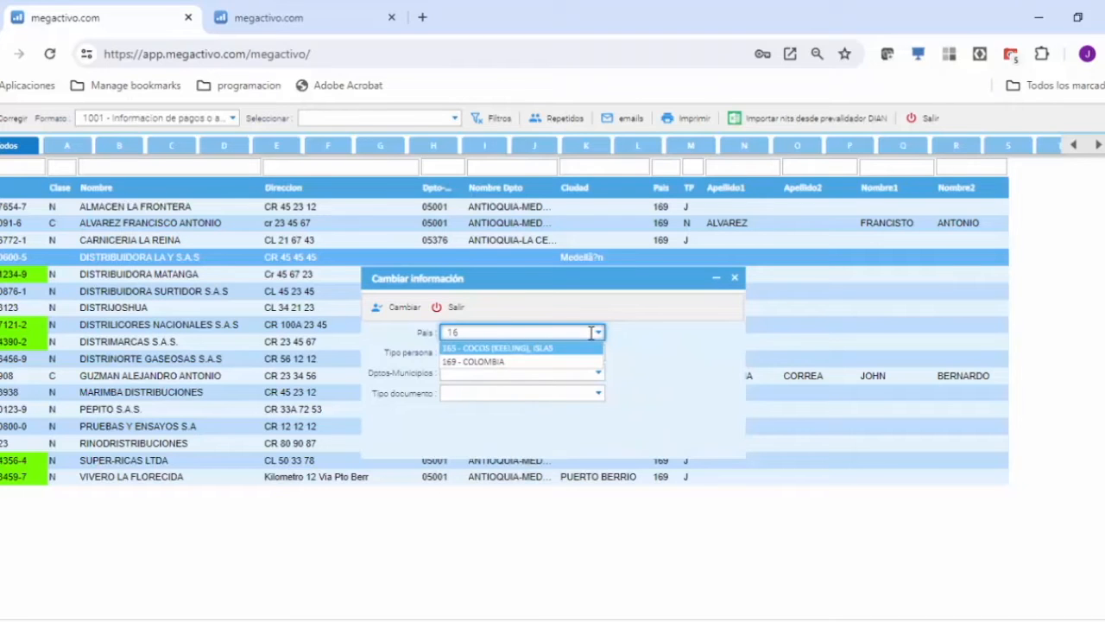
pyautogui.click(505, 362)
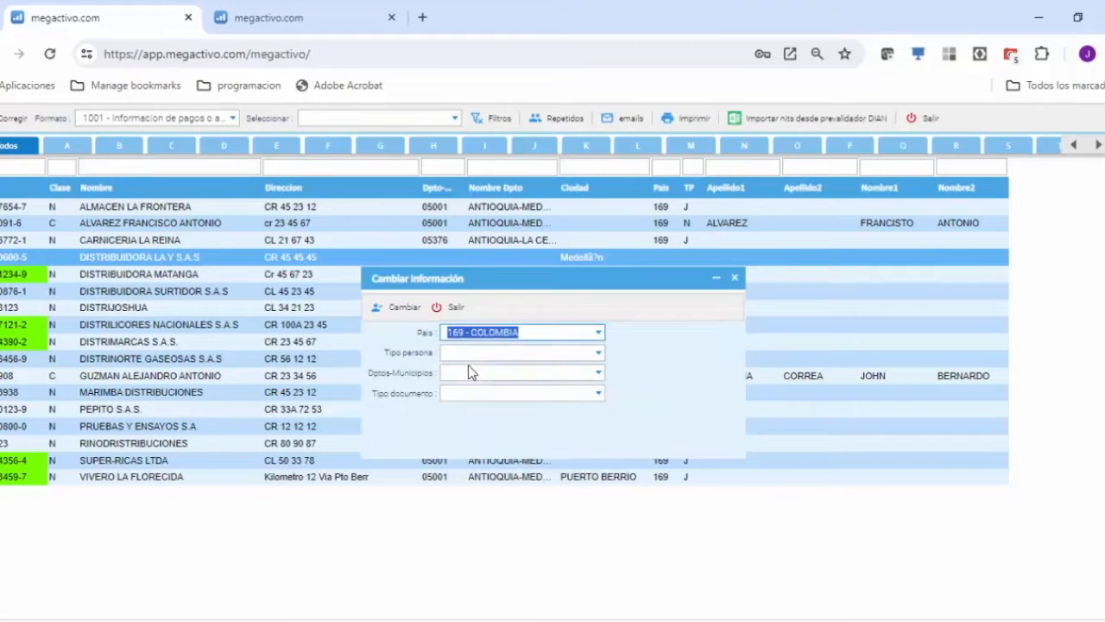
pyautogui.click(598, 352)
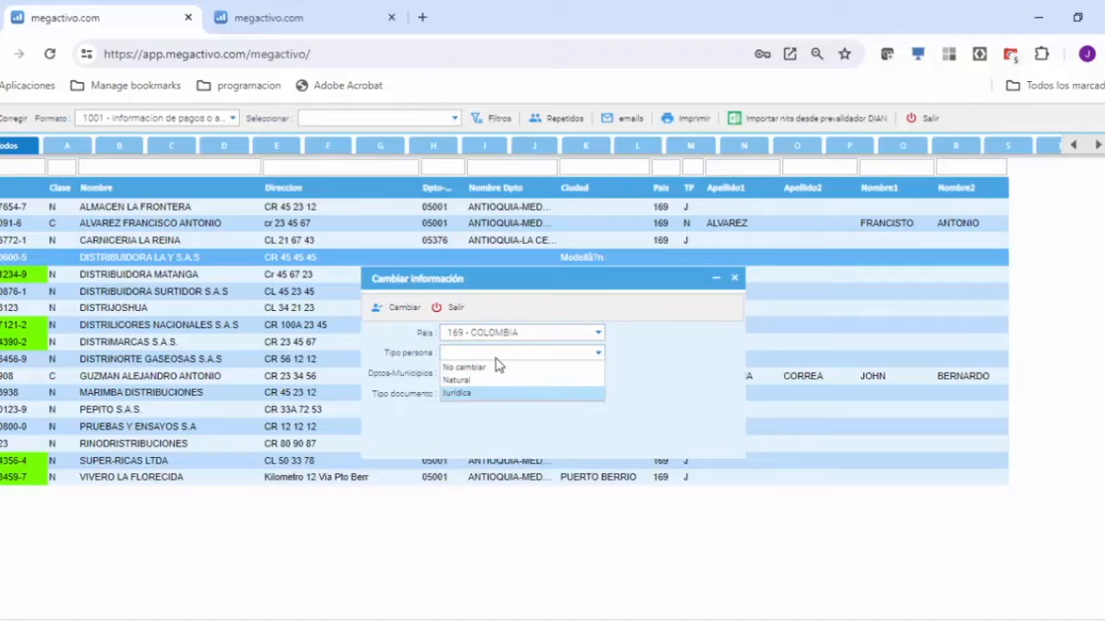
pyautogui.click(464, 394)
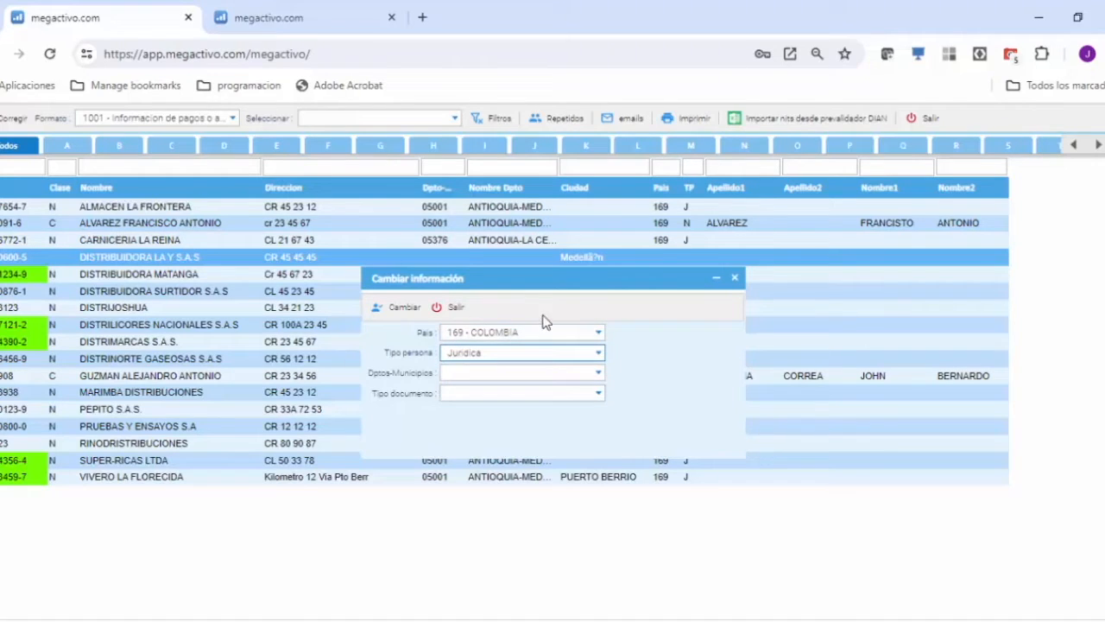
# Set DISTRIBUIDORA LA Y S.A.S's municipality to 05001 - ANTIOQUIA-MEDELLIN and document type to Nit, apply the change, and leave the correction.
pyautogui.click(554, 372)
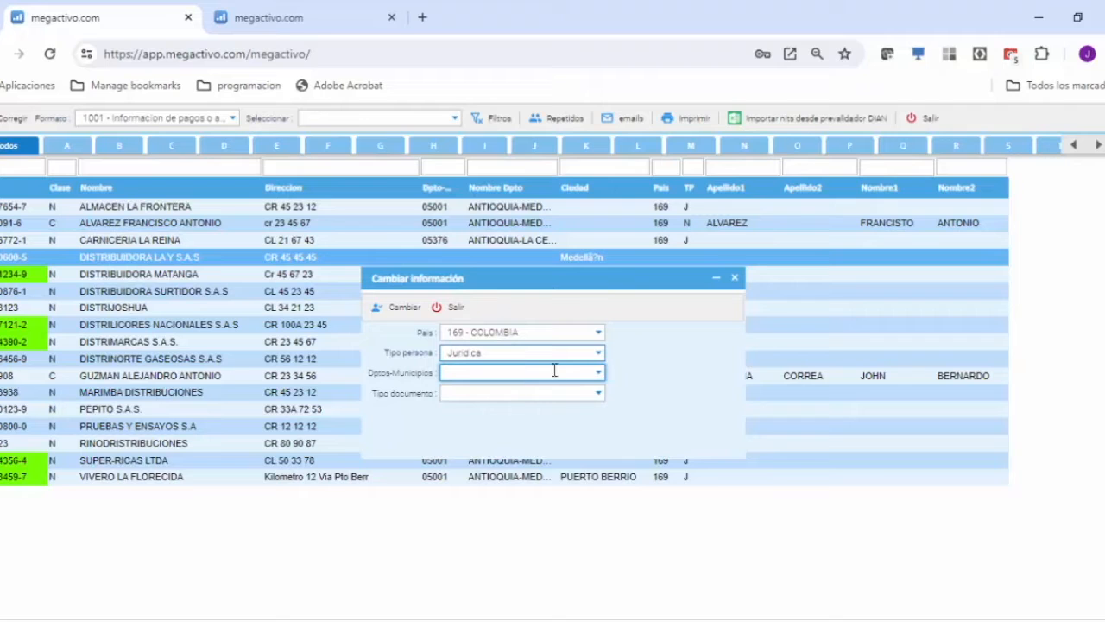
pyautogui.click(598, 373)
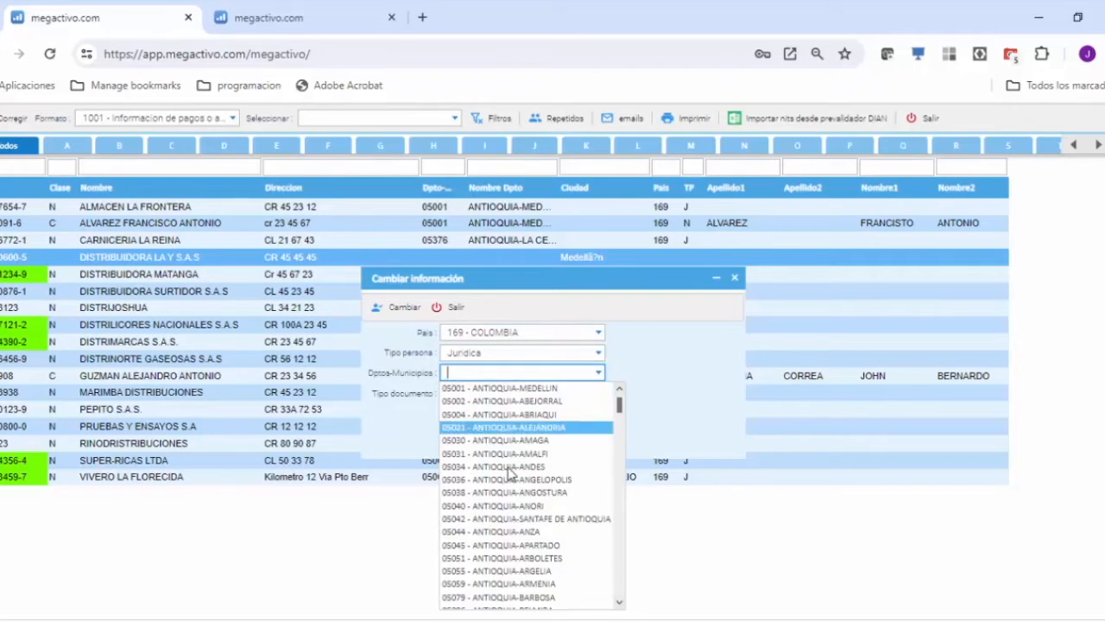
pyautogui.click(497, 388)
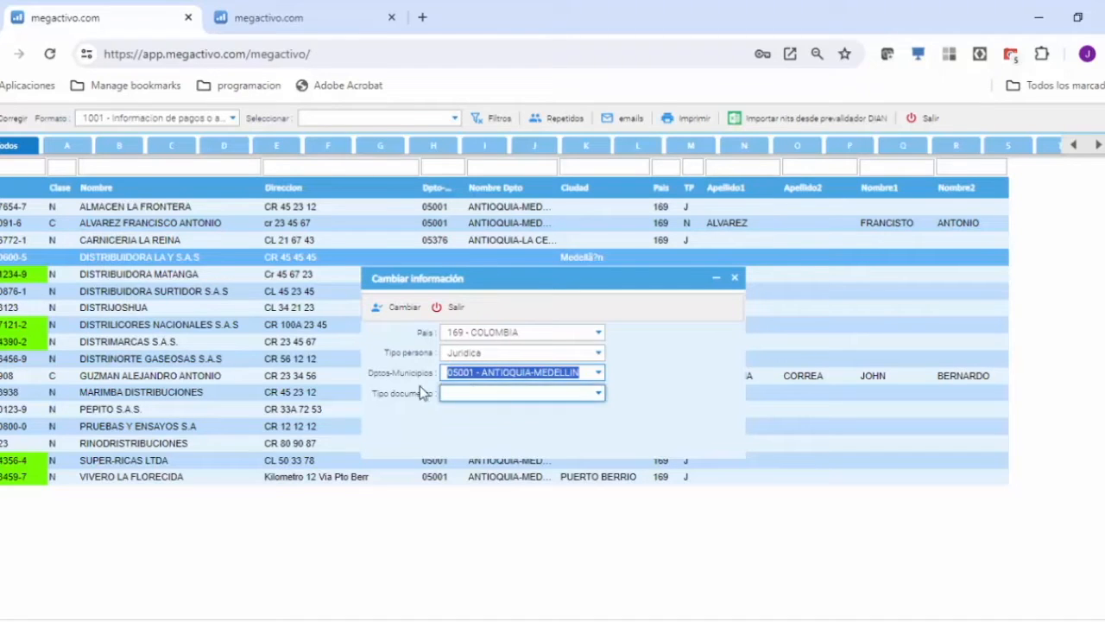
pyautogui.click(600, 395)
pyautogui.click(602, 396)
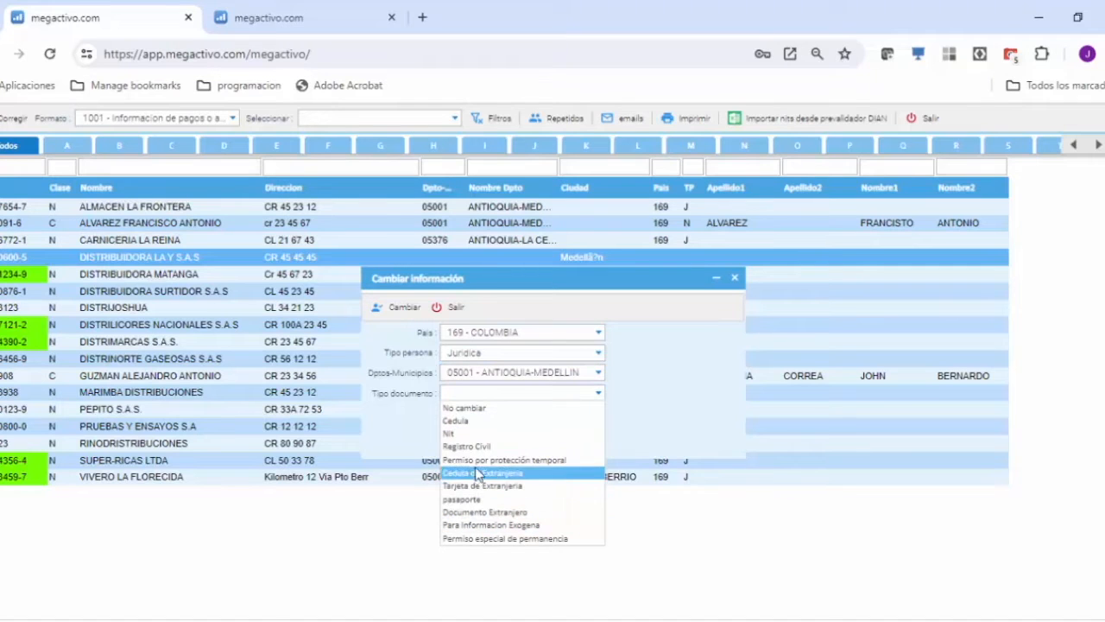
pyautogui.click(467, 434)
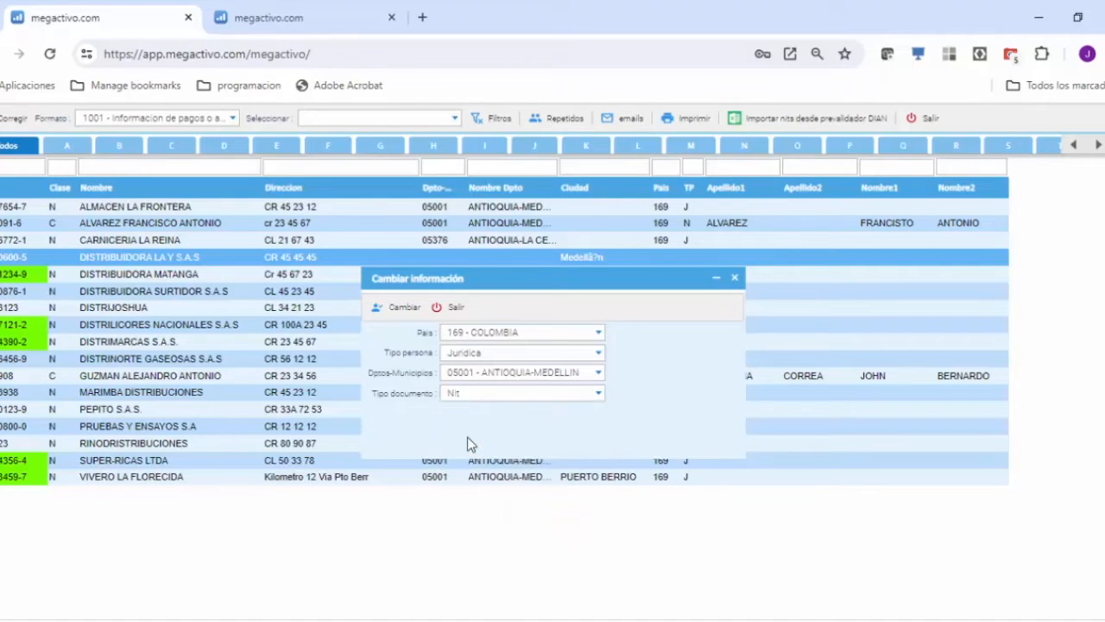
pyautogui.click(393, 308)
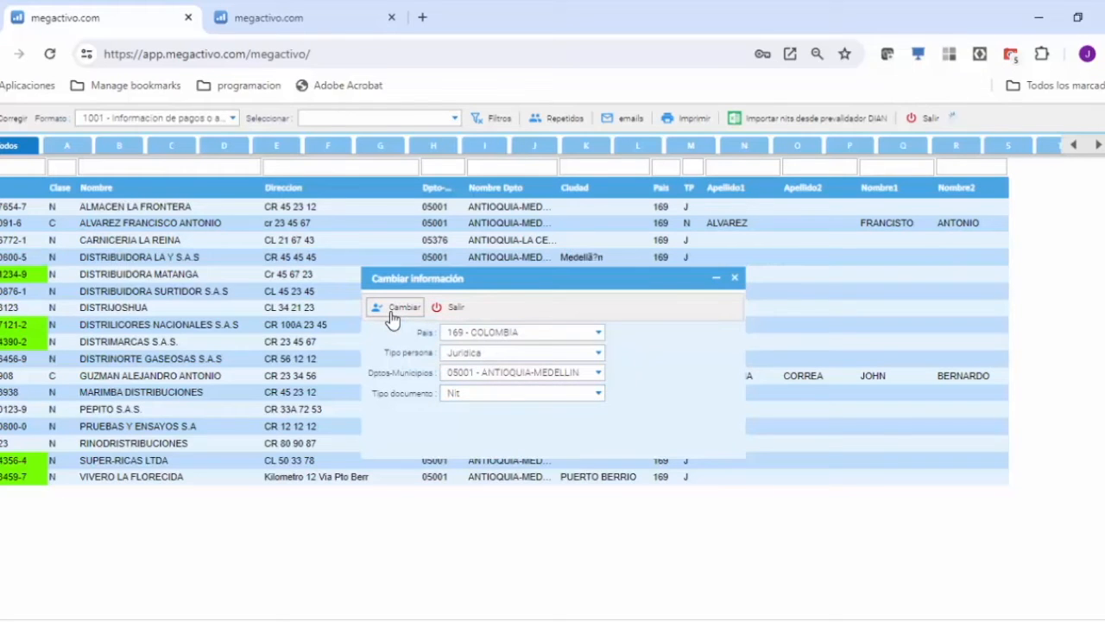
pyautogui.click(452, 309)
pyautogui.click(69, 261)
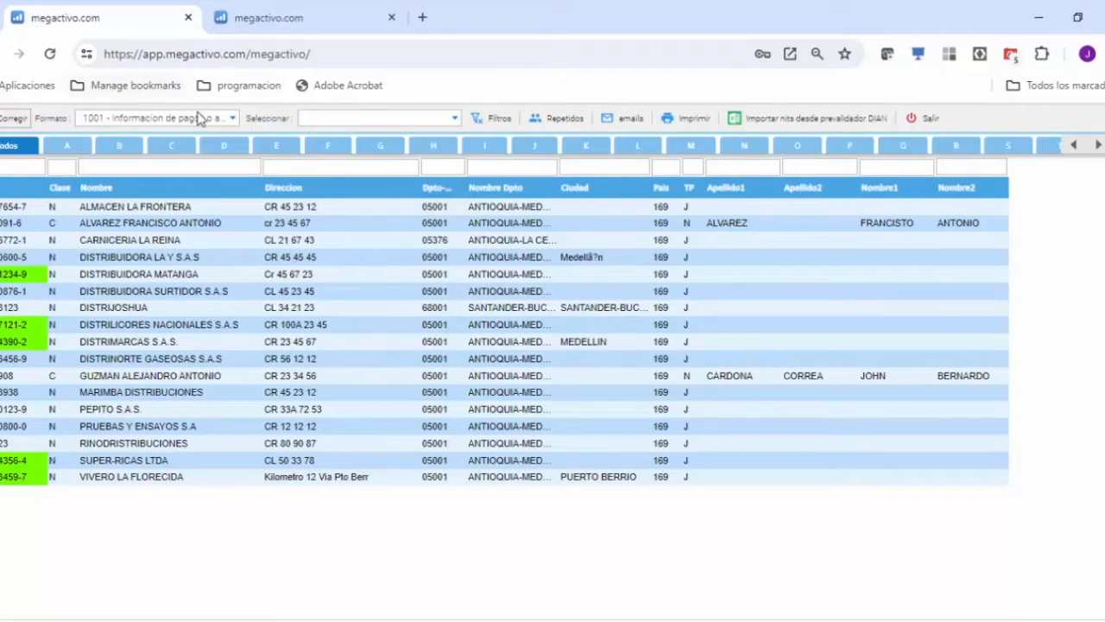
# Filter the third-party list by format 1002 and select ALMACEN LA GARANTIA SAS, DISTRIBUCIONES CARTONPEL, DISTRIBUIDORA EL MARIACHI and DISTRIBUIDORA LA MIA.
pyautogui.click(232, 117)
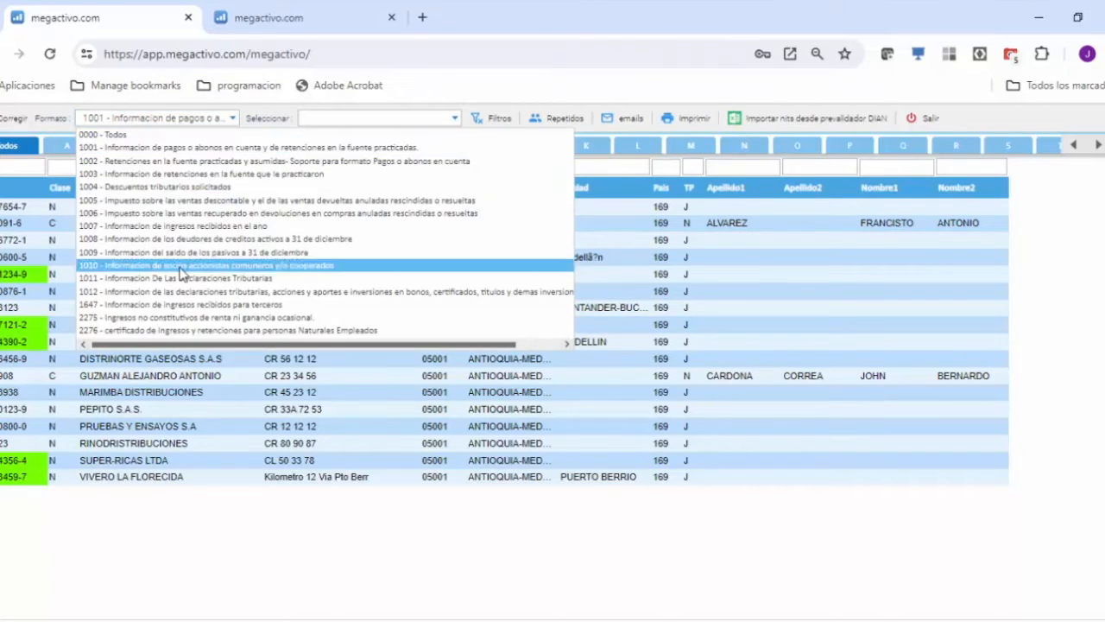
pyautogui.click(170, 161)
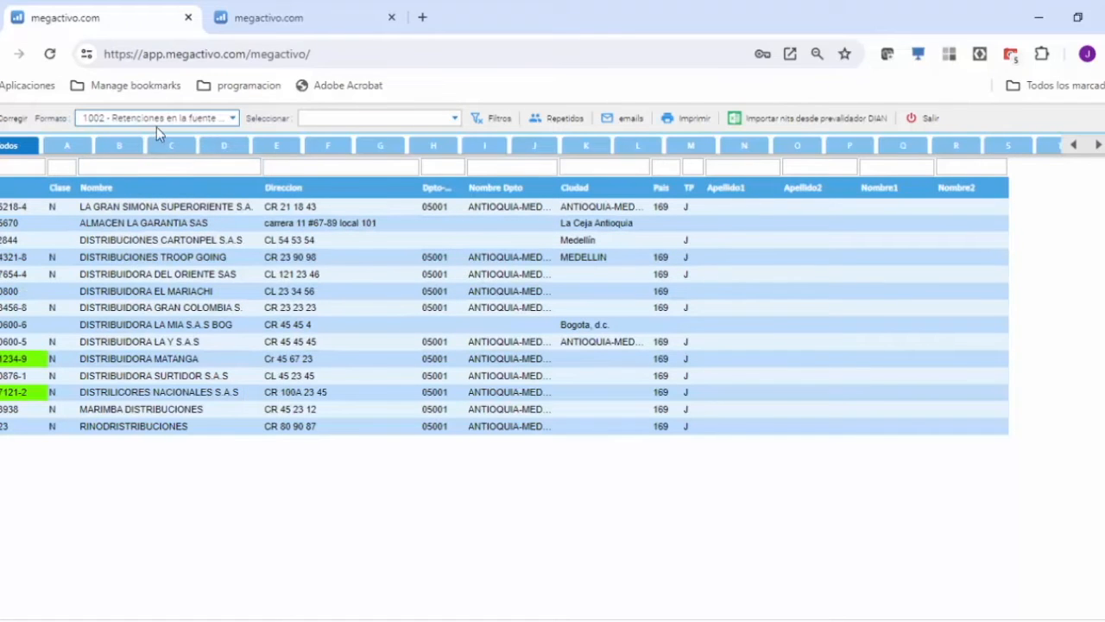
pyautogui.click(168, 222)
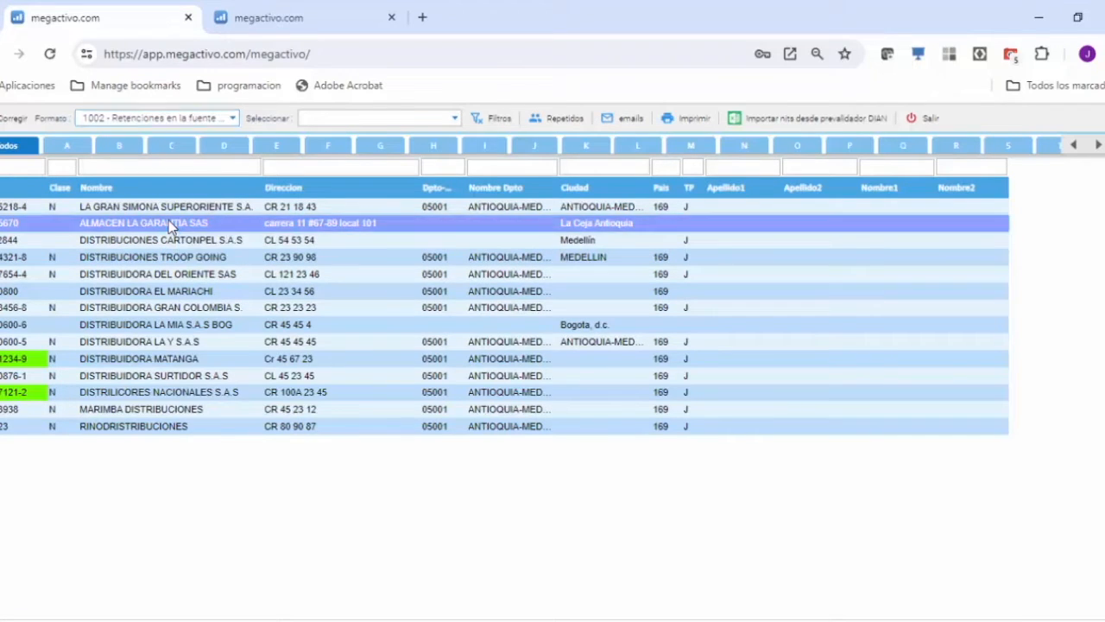
pyautogui.click(150, 295)
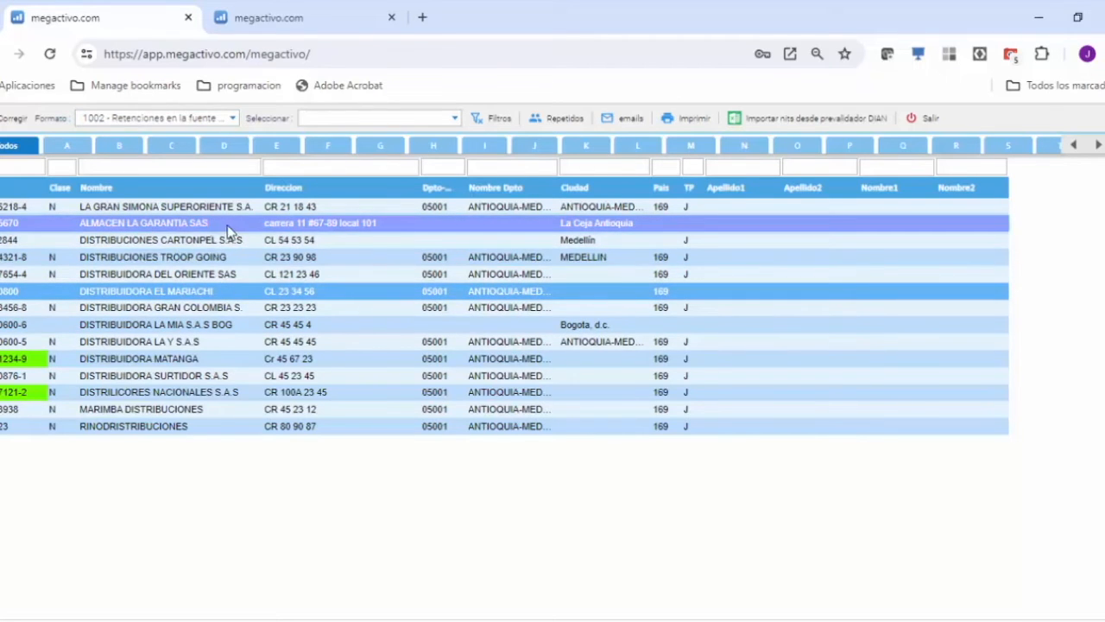
pyautogui.click(186, 222)
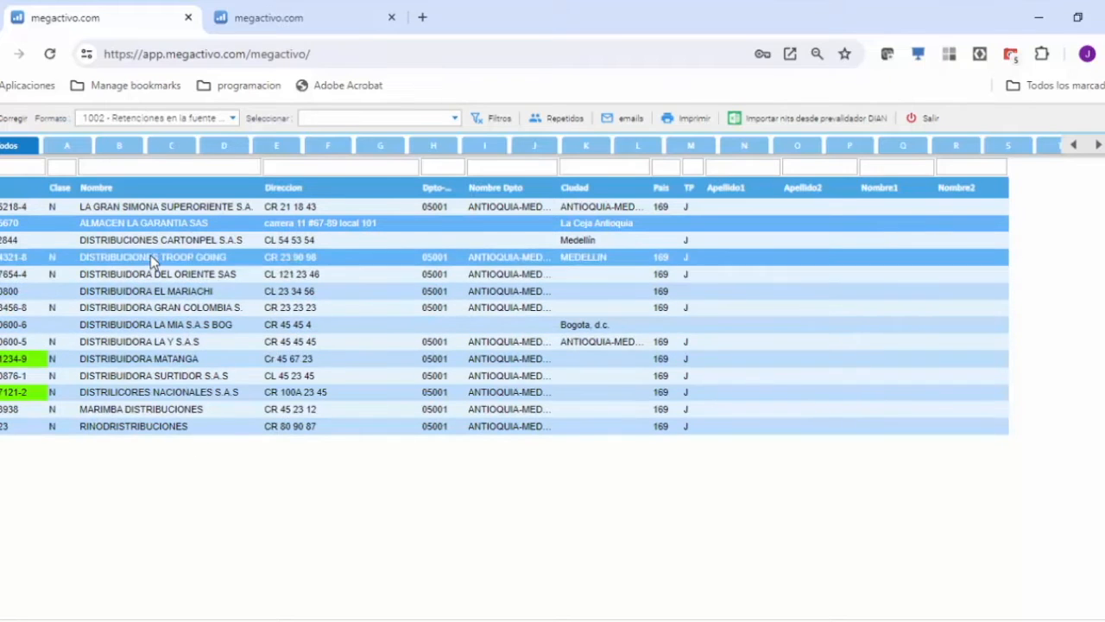
pyautogui.click(153, 325)
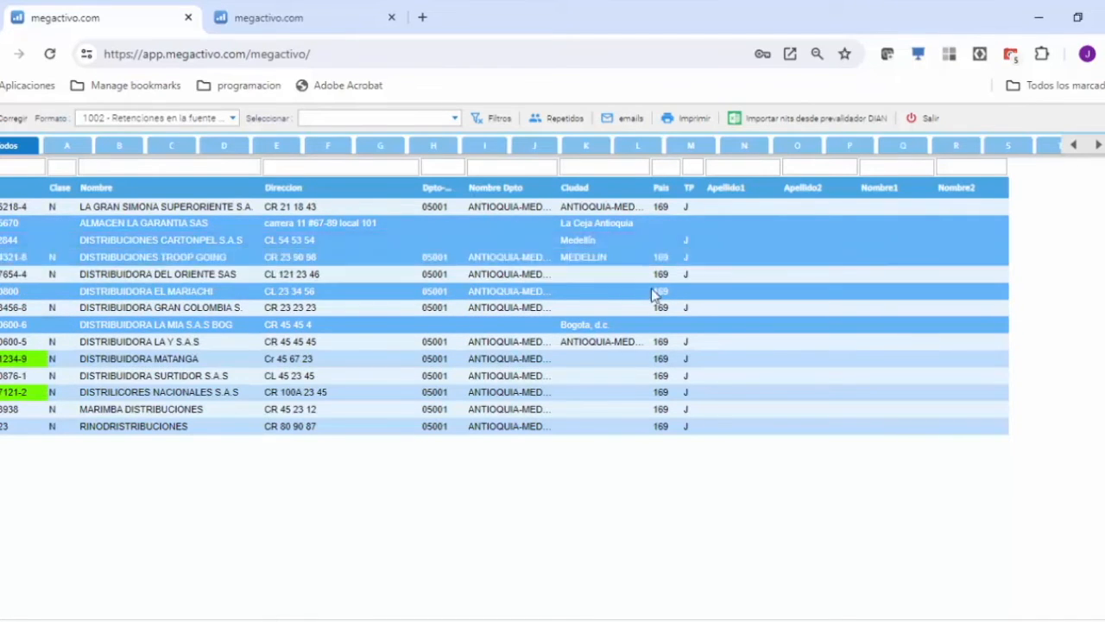
# Correct the selected third parties together with country 169 - COLOMBIA, document type Nit and person type Jurídica, and apply the change.
pyautogui.click(13, 118)
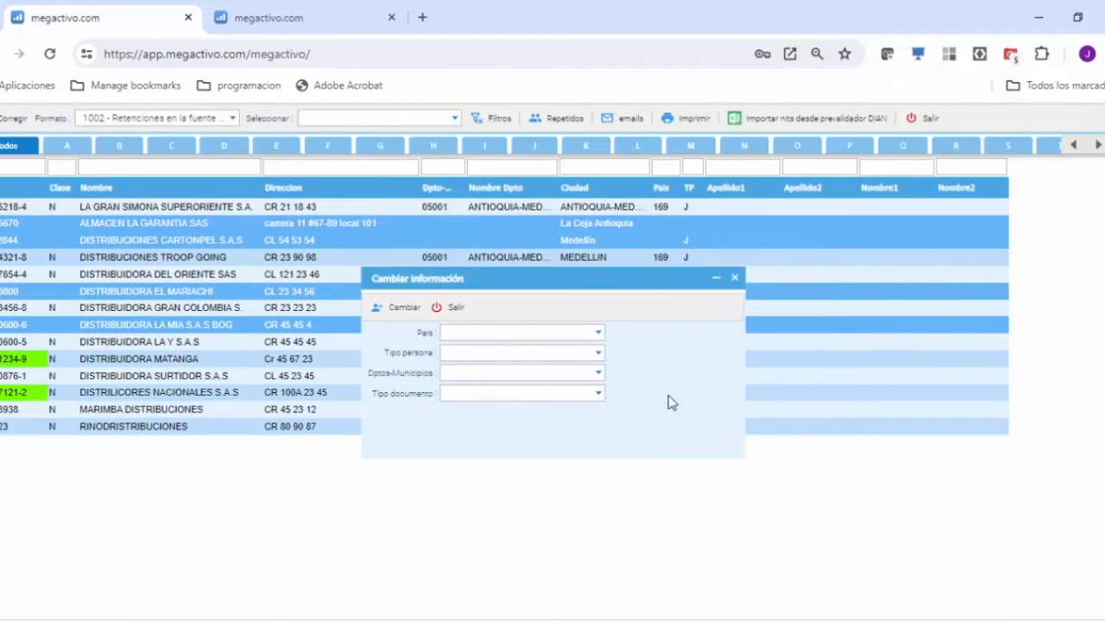
pyautogui.click(597, 334)
pyautogui.write('169')
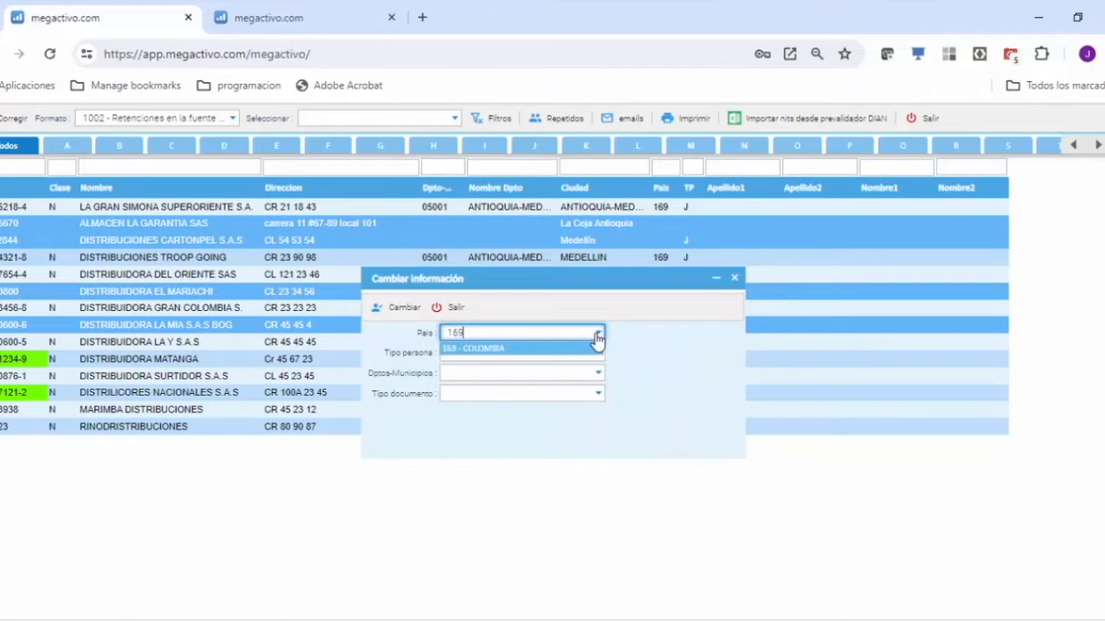
pyautogui.click(499, 348)
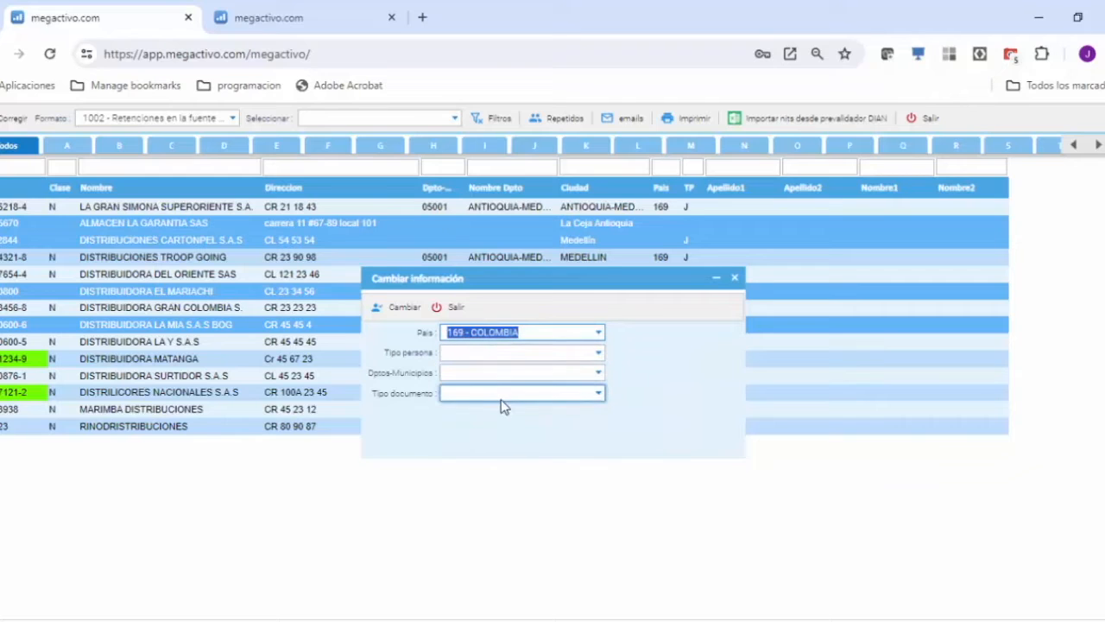
pyautogui.click(600, 395)
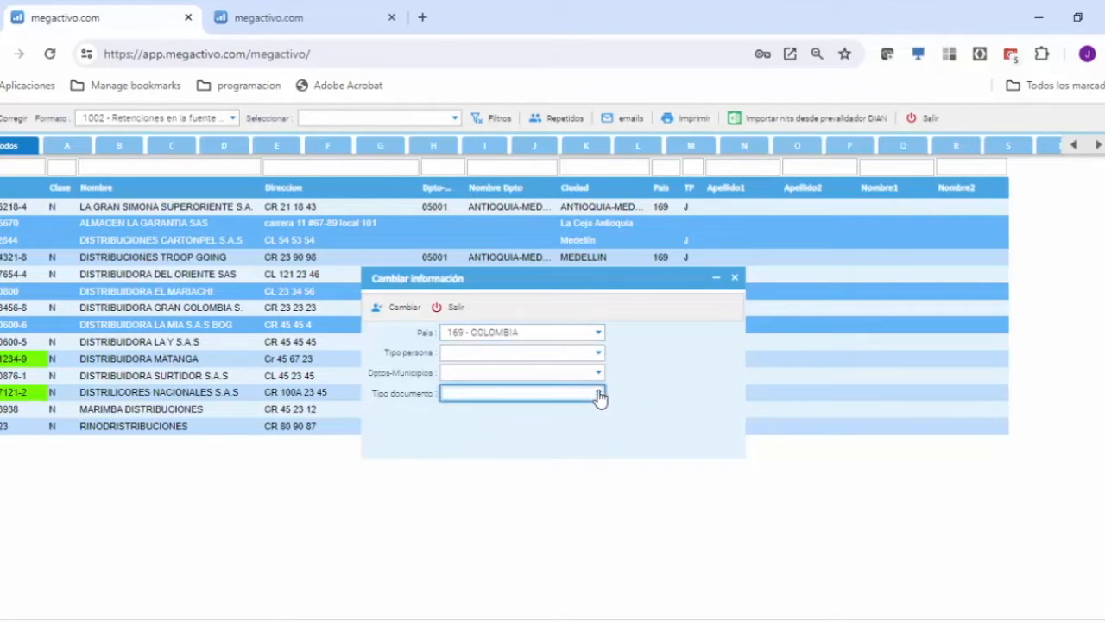
pyautogui.click(459, 437)
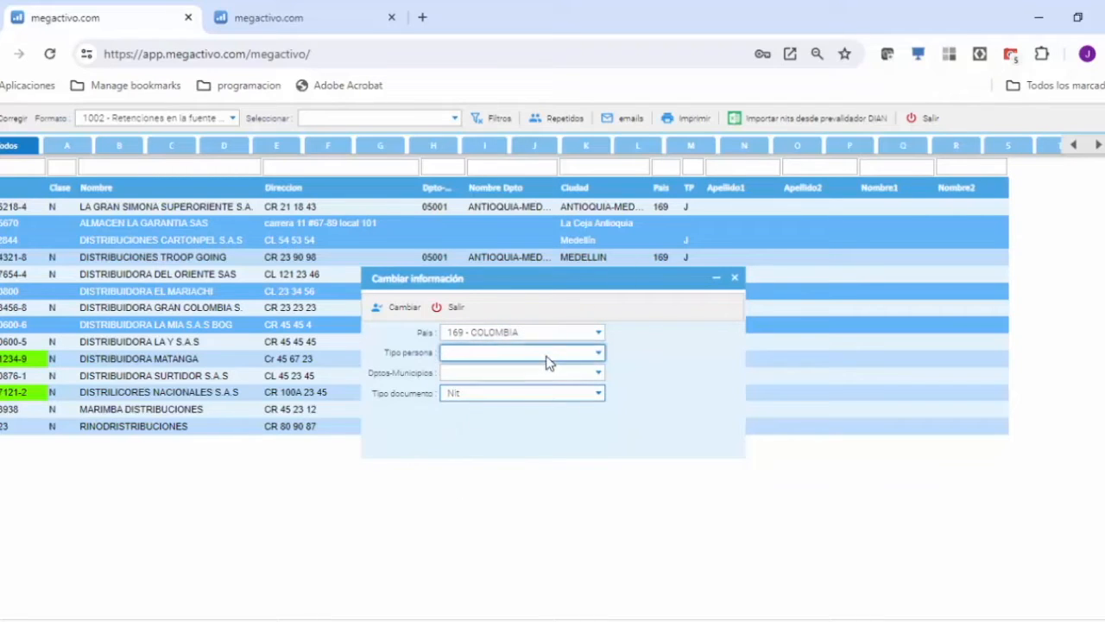
pyautogui.click(599, 357)
pyautogui.click(468, 389)
pyautogui.click(394, 311)
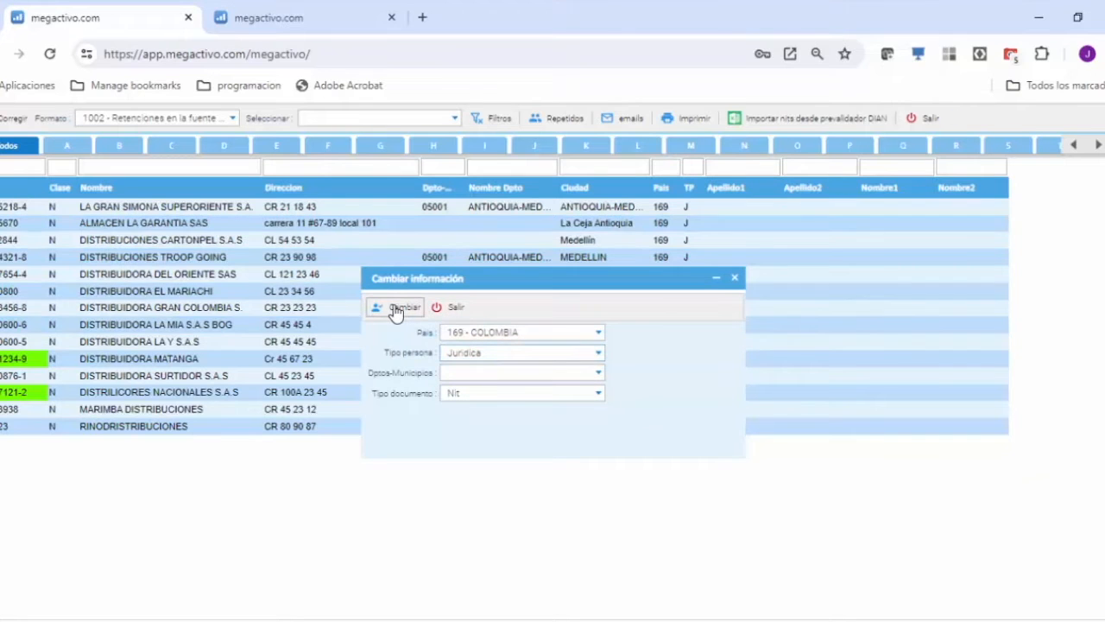
pyautogui.click(455, 309)
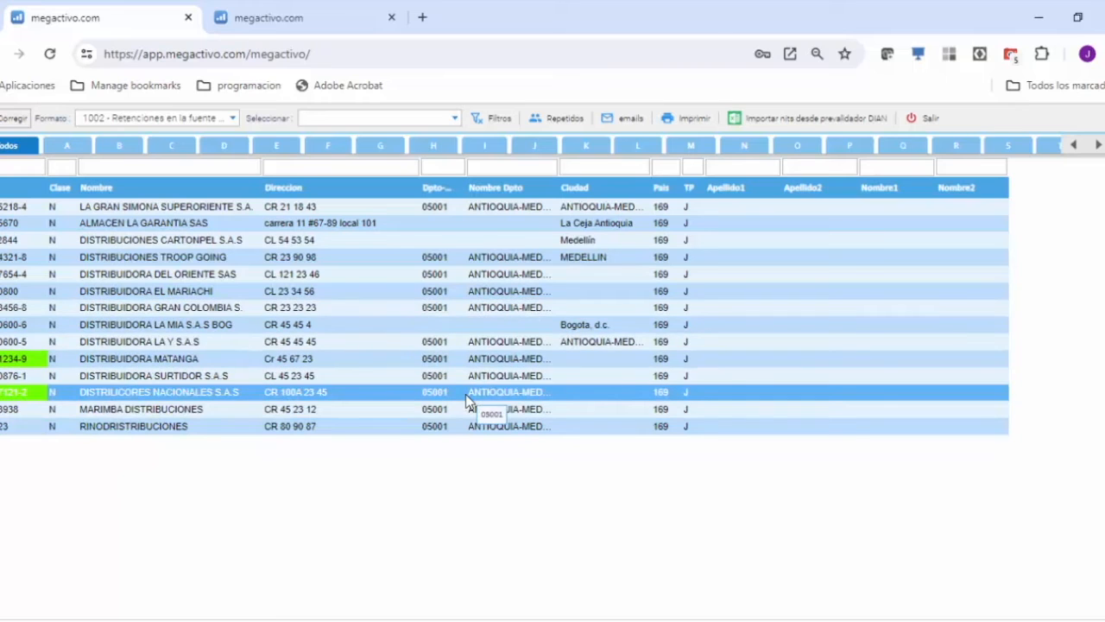
# Filter the third-party list by format 1003 and examine it for missing data.
pyautogui.click(235, 120)
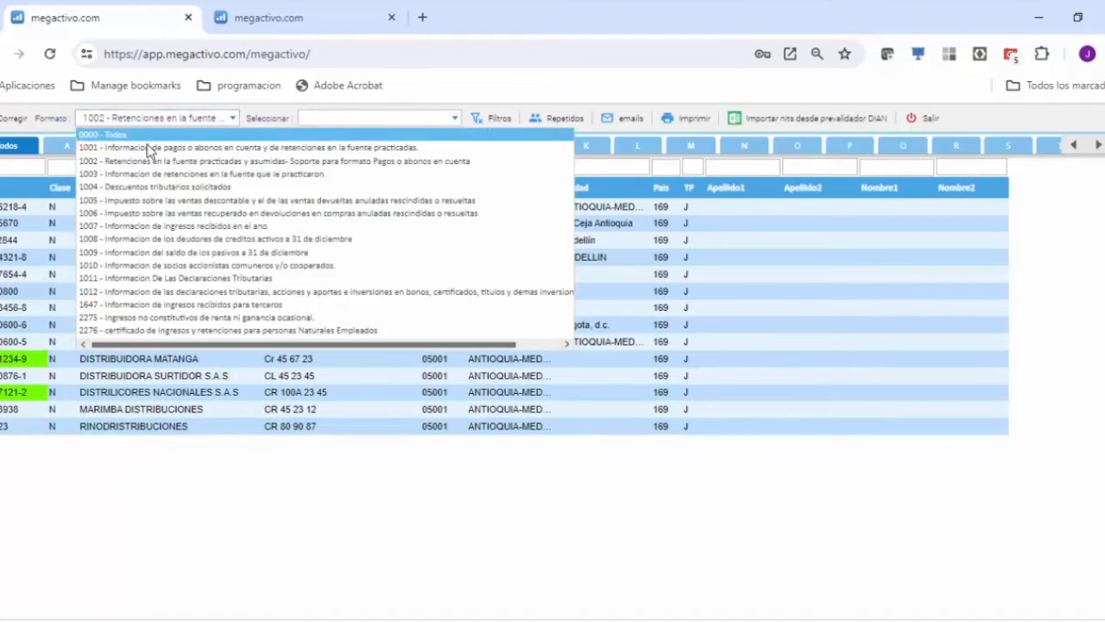
pyautogui.click(115, 181)
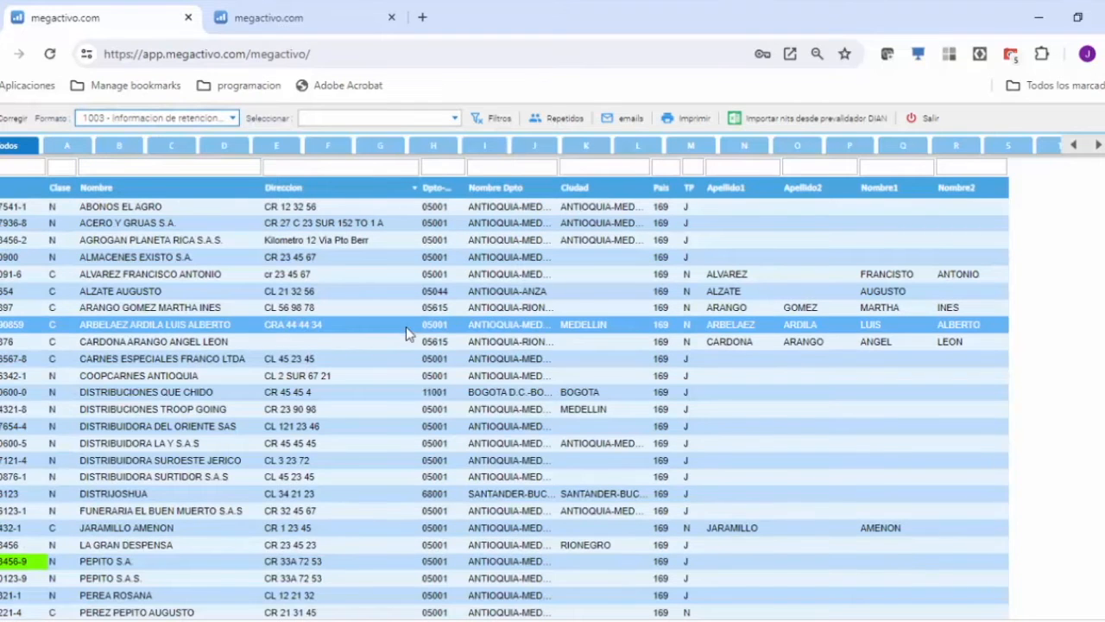
pyautogui.scroll(-1, 399, 358)
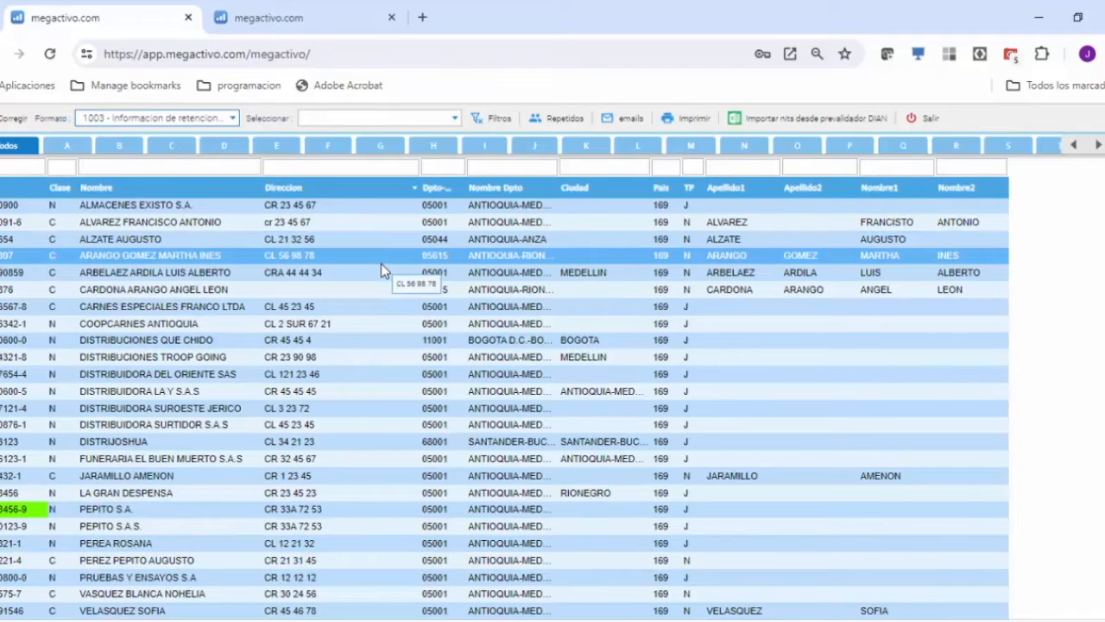
# Filter the third-party list by format 1006, check its country and person type columns, and view the available selection criteria.
pyautogui.click(233, 119)
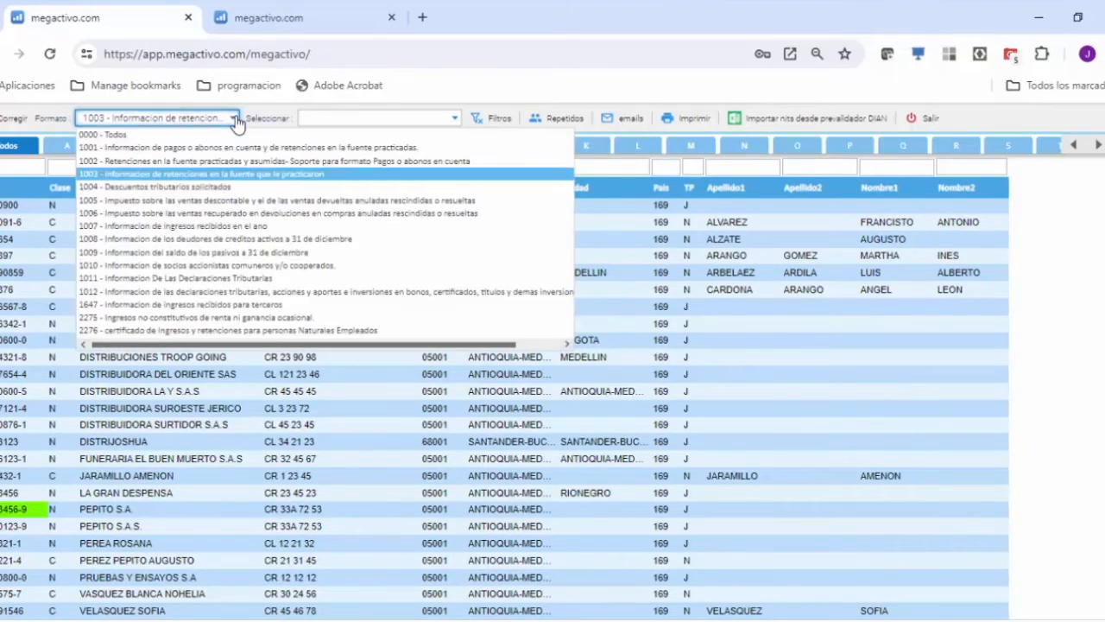
pyautogui.click(136, 212)
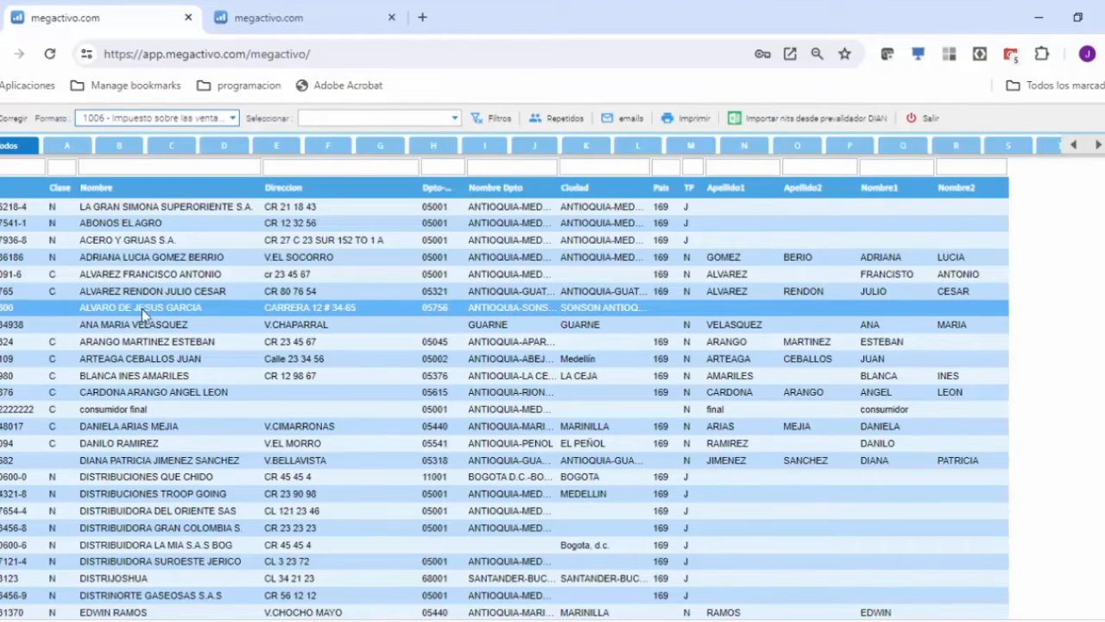
pyautogui.click(677, 261)
pyautogui.click(683, 309)
pyautogui.click(455, 119)
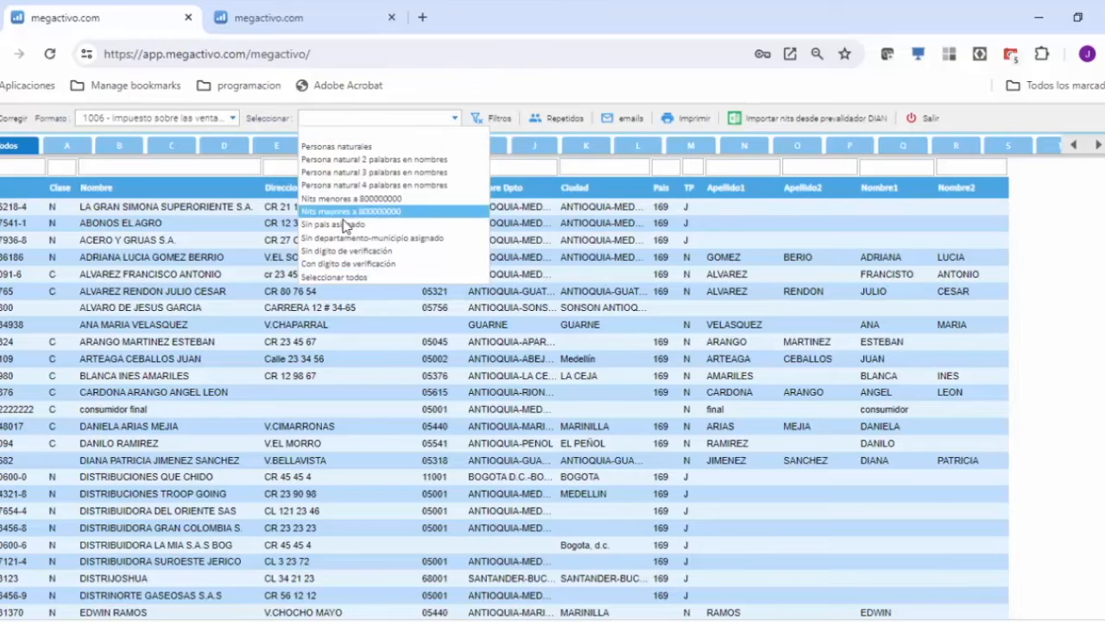
pyautogui.click(233, 304)
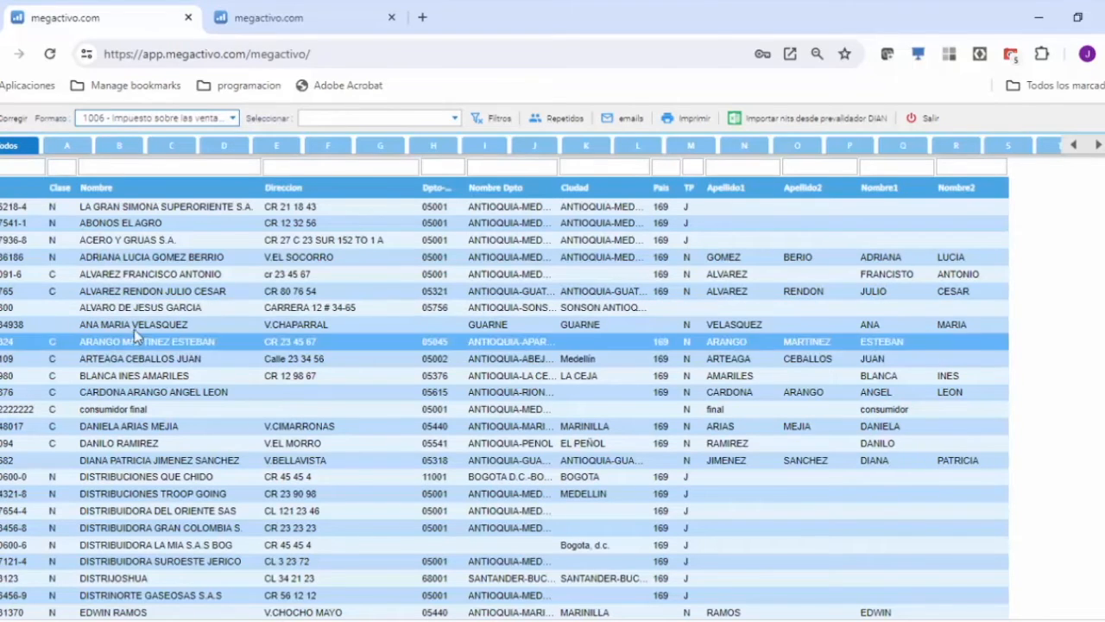
# Select the adjacent individuals from Sonsón and Guarne, apply person type Natural and document type Cedula to them, and close the correction.
pyautogui.click(162, 313)
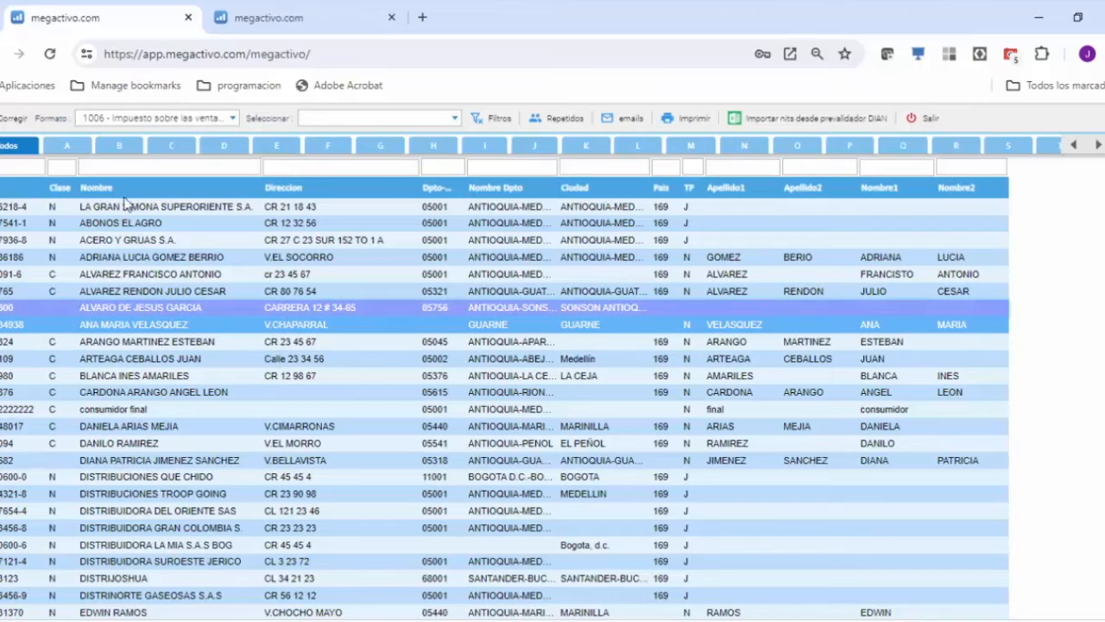
pyautogui.click(4, 123)
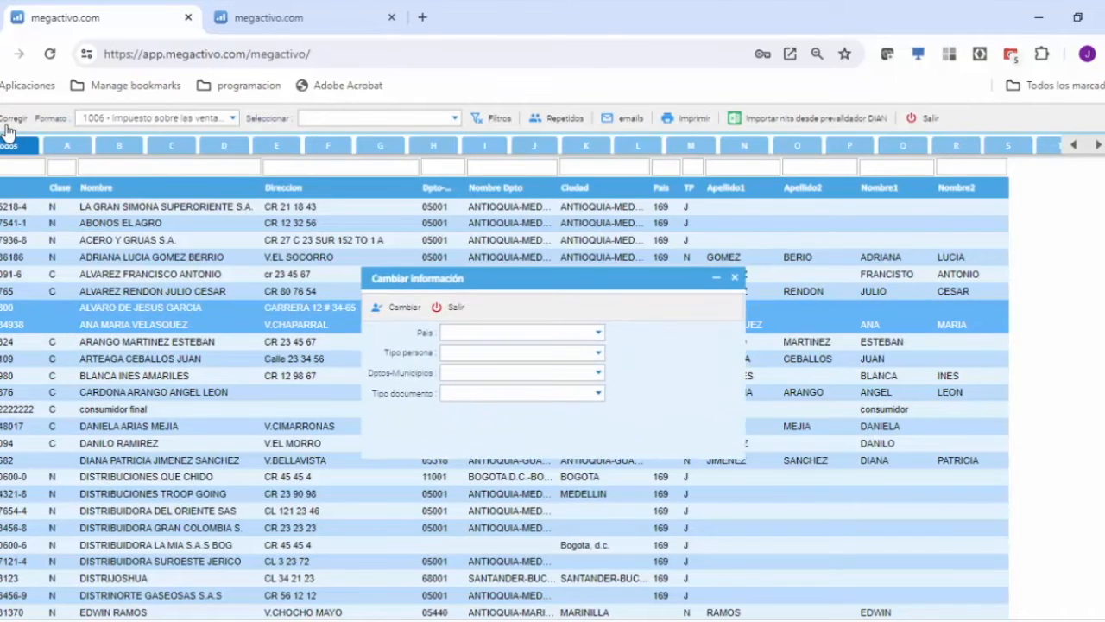
pyautogui.click(600, 359)
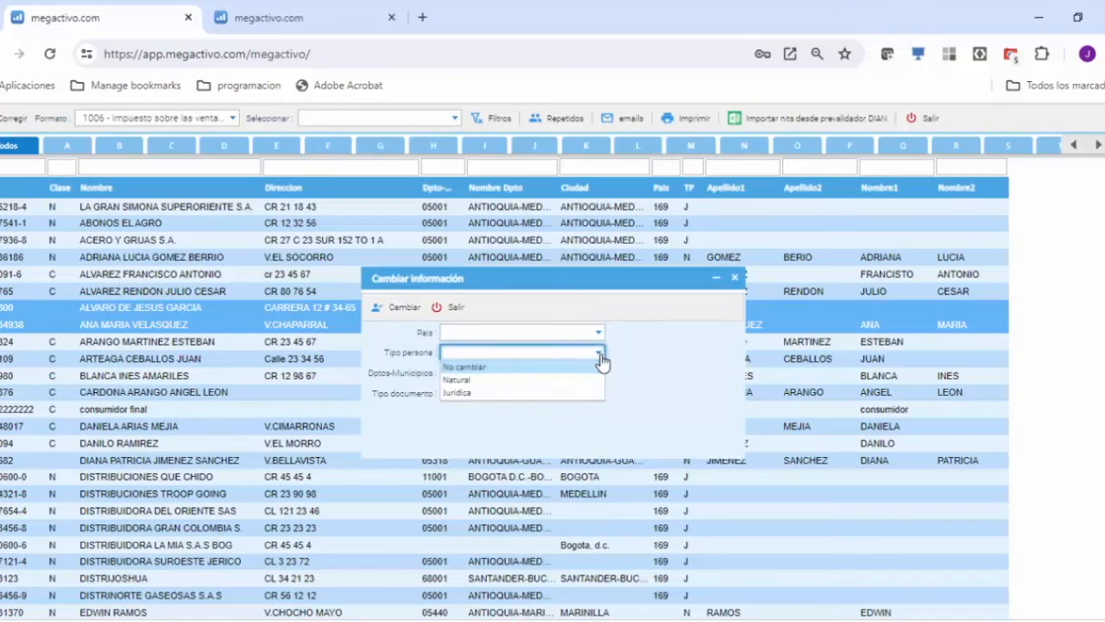
pyautogui.click(480, 385)
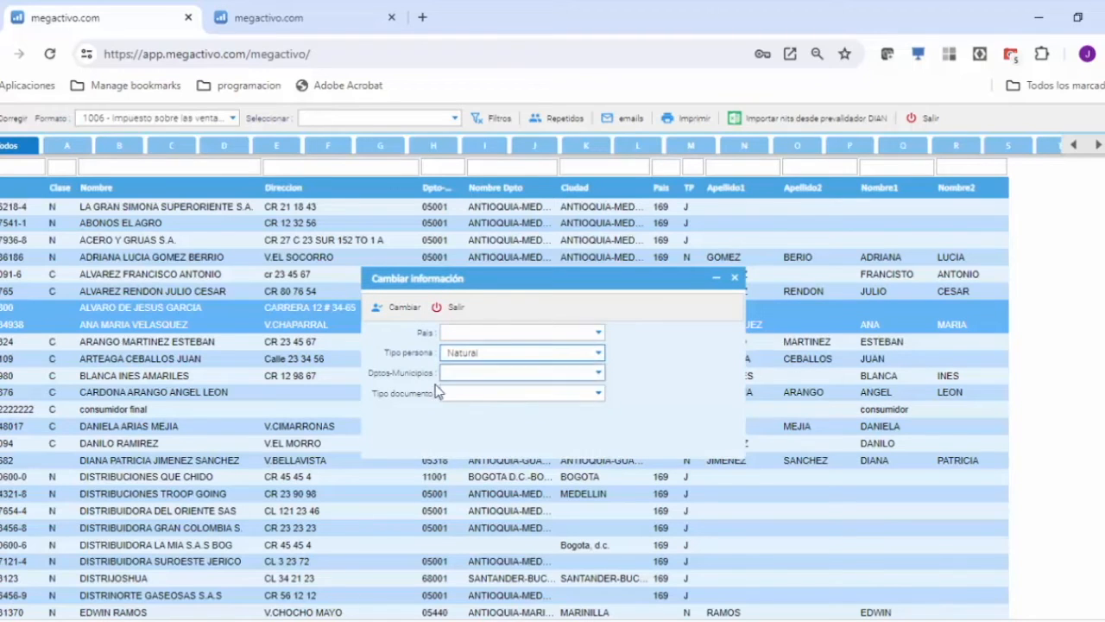
pyautogui.click(602, 394)
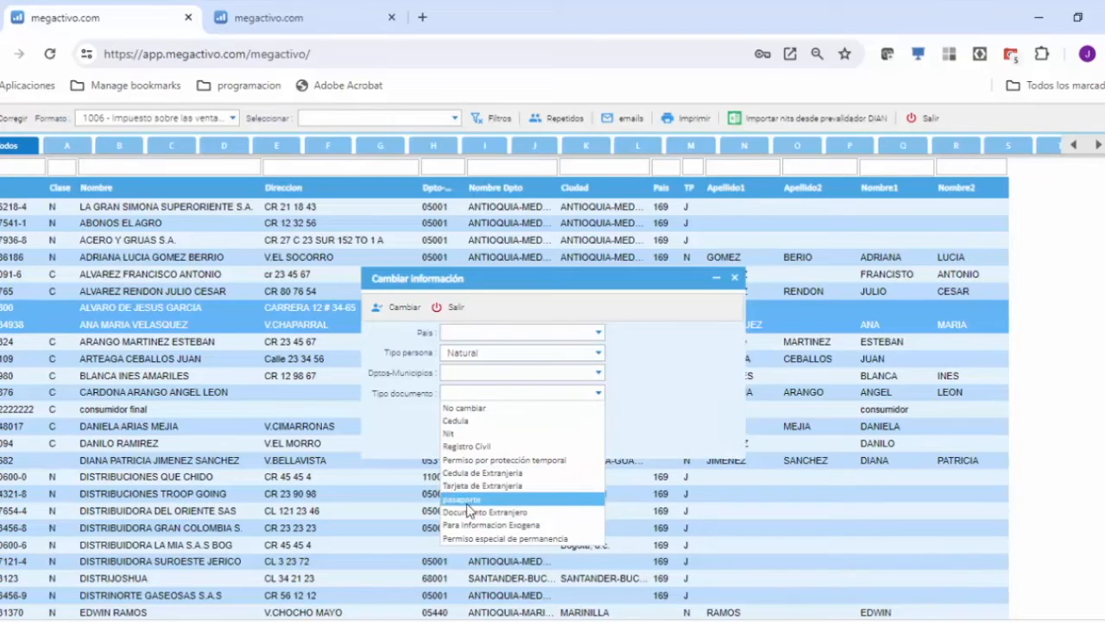
pyautogui.click(466, 423)
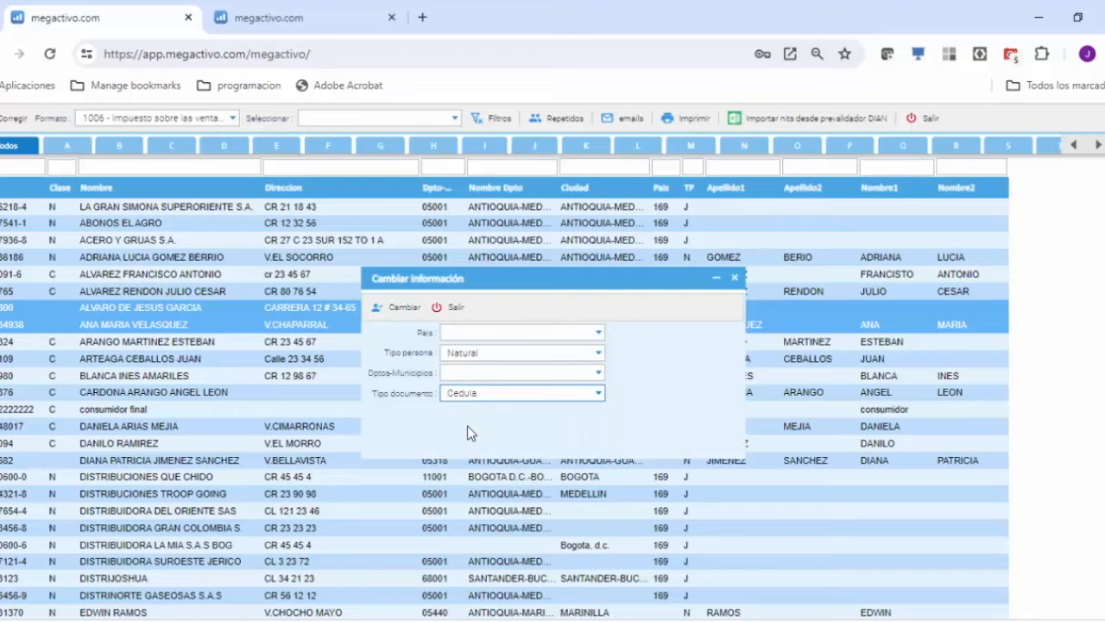
pyautogui.click(398, 309)
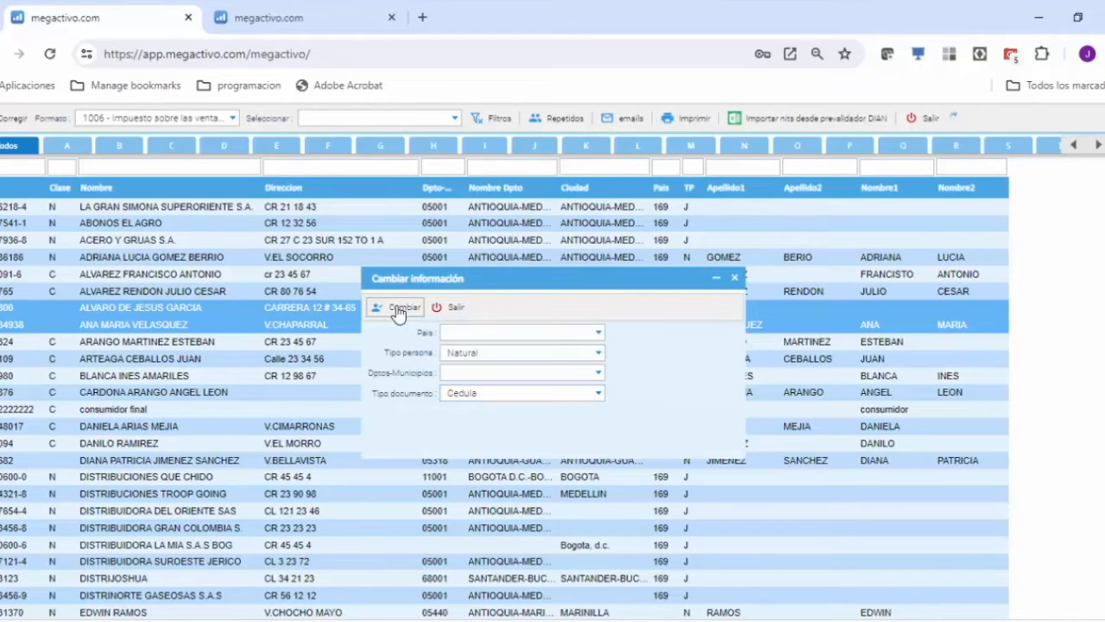
pyautogui.click(734, 278)
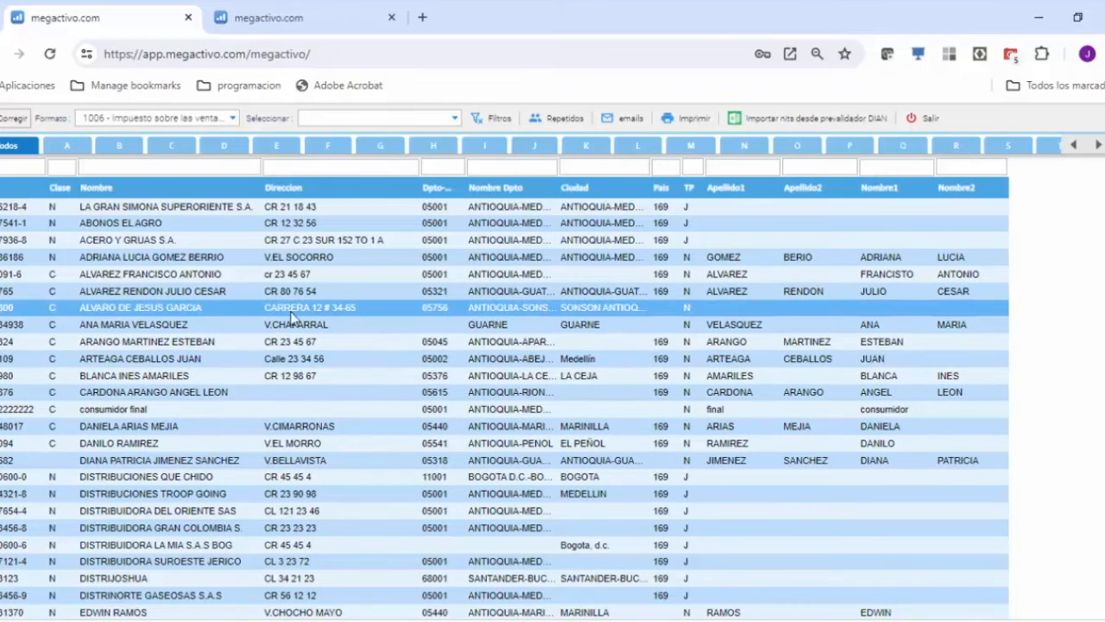
# Assign the department-municipality 05318 - ANTIOQUIA-GUARNE to the Guarne individual who lacks a code, and close the correction.
pyautogui.click(454, 324)
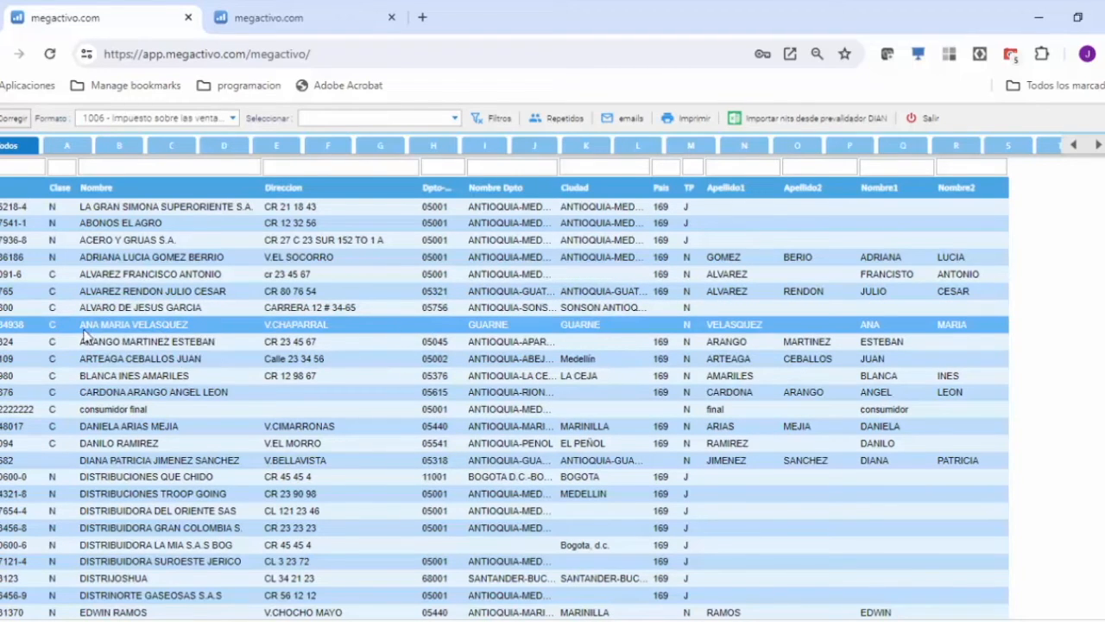
pyautogui.click(514, 343)
pyautogui.click(534, 327)
pyautogui.click(104, 330)
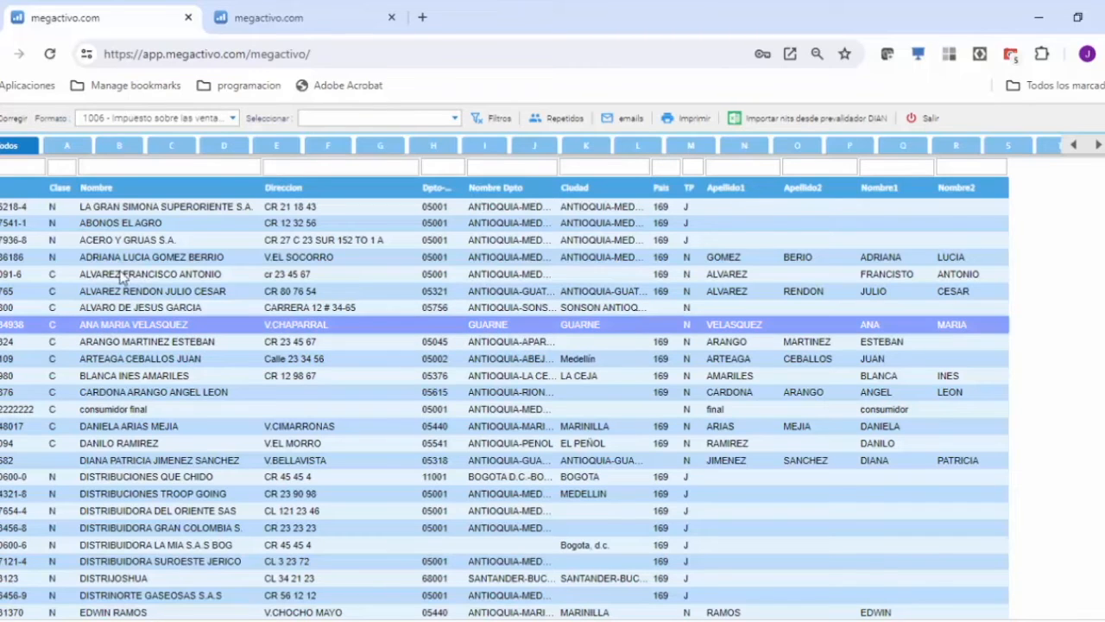
pyautogui.click(7, 125)
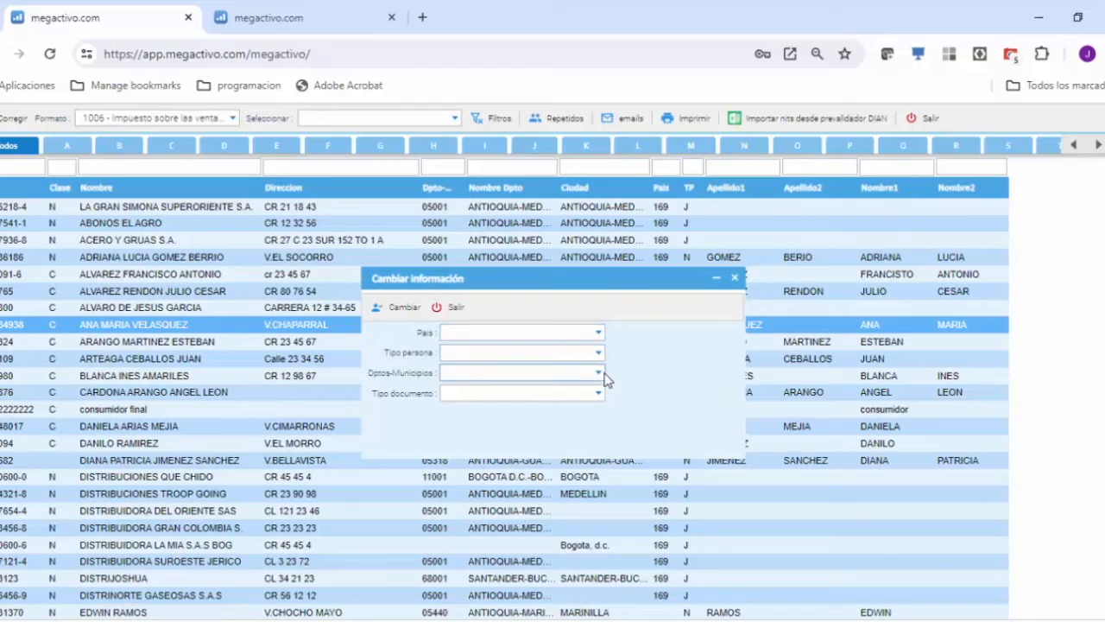
pyautogui.click(598, 373)
pyautogui.write('gu')
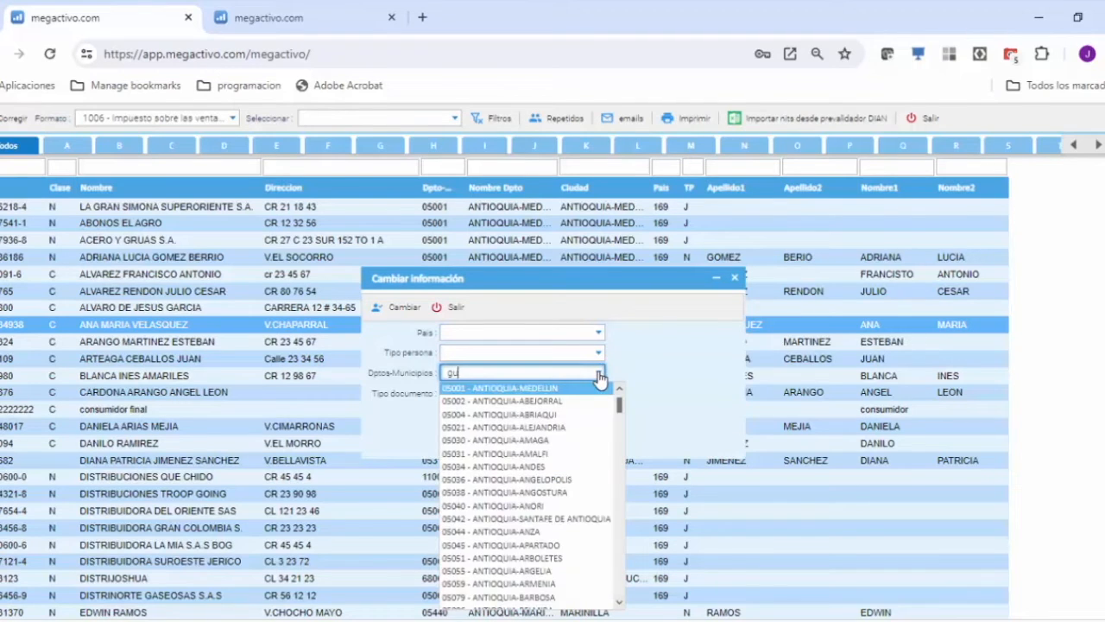
pyautogui.write('ar')
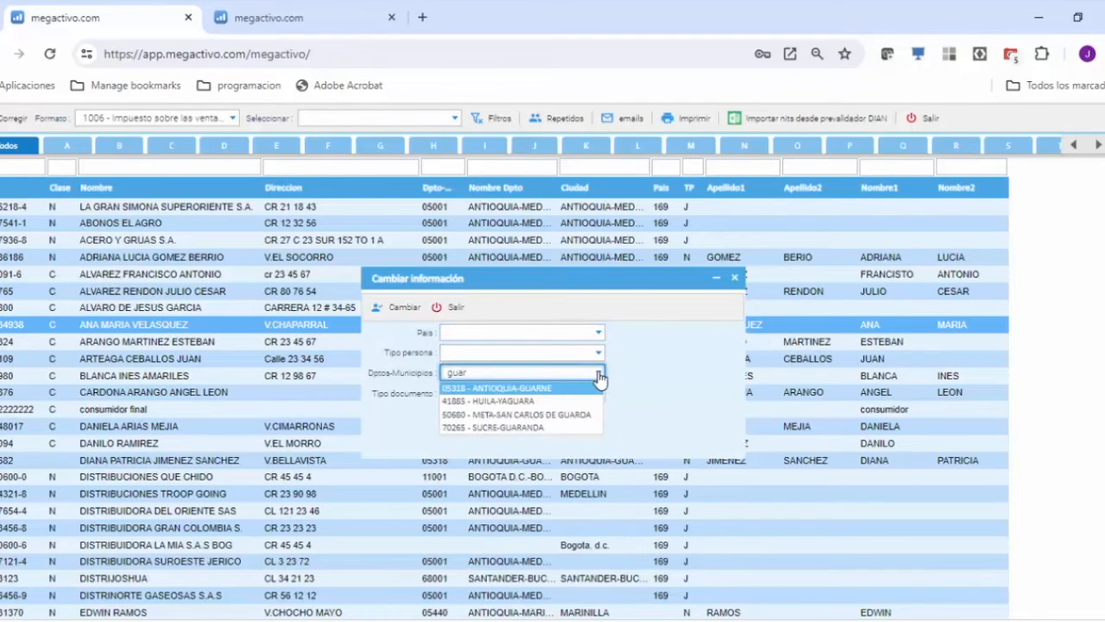
pyautogui.click(500, 390)
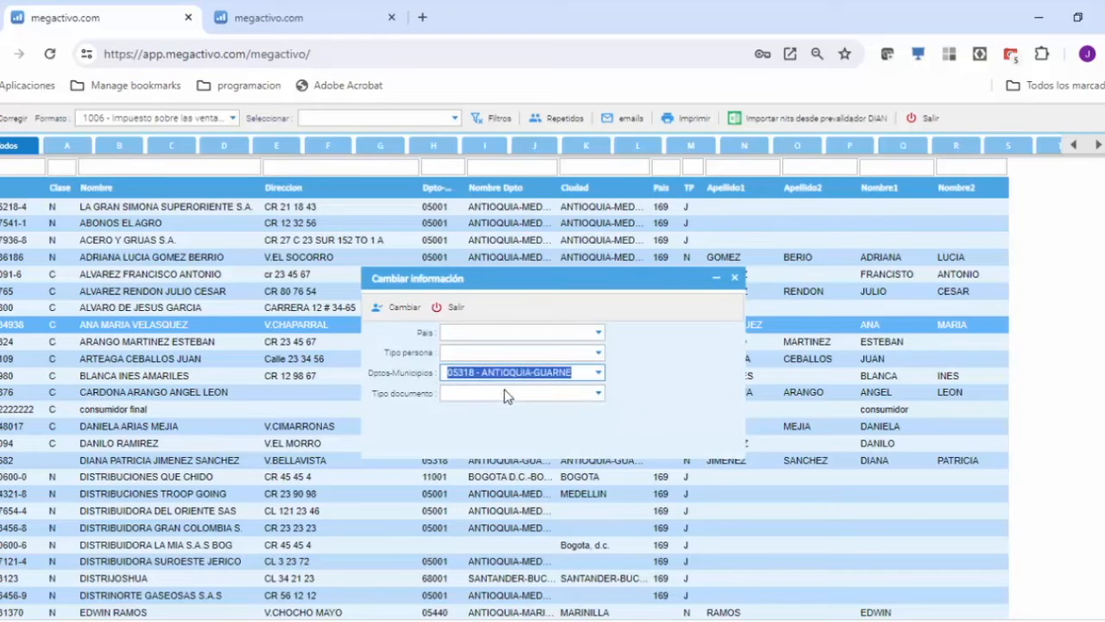
pyautogui.click(396, 307)
pyautogui.click(441, 308)
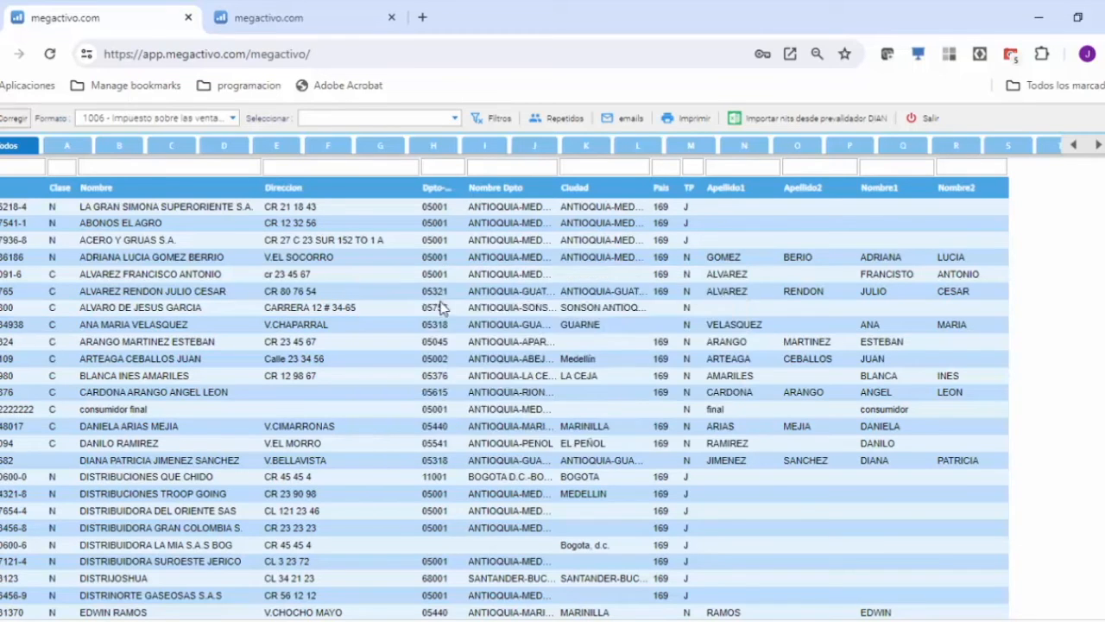
pyautogui.click(431, 326)
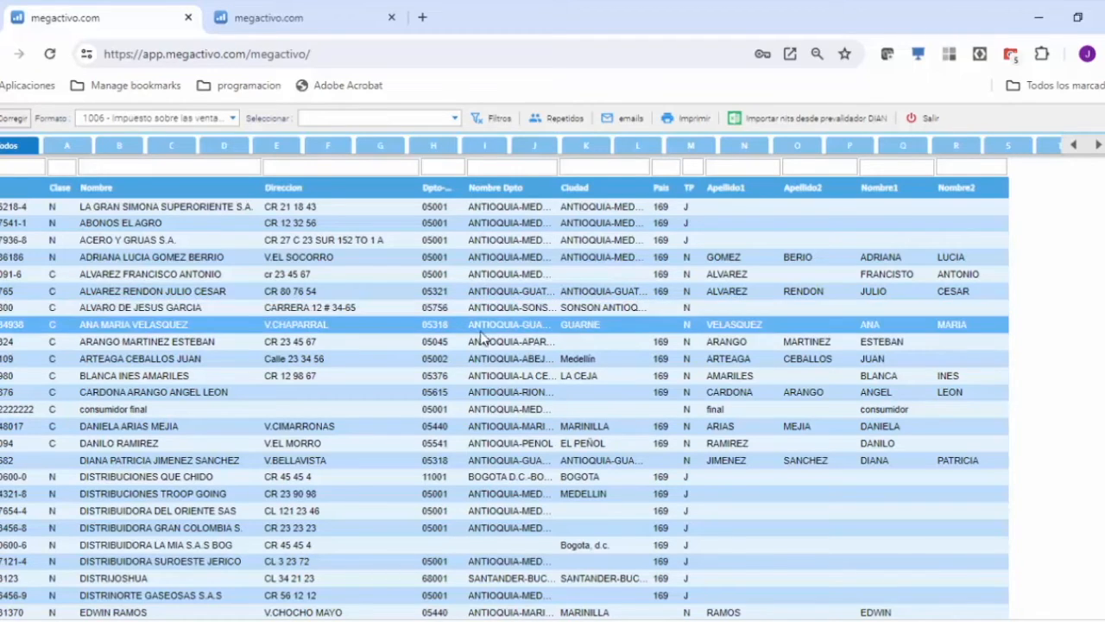
# List third parties by Persona natural 3 palabras en nombres and split the Sonsón individual's full name with Nombres Apellidos.
pyautogui.click(455, 118)
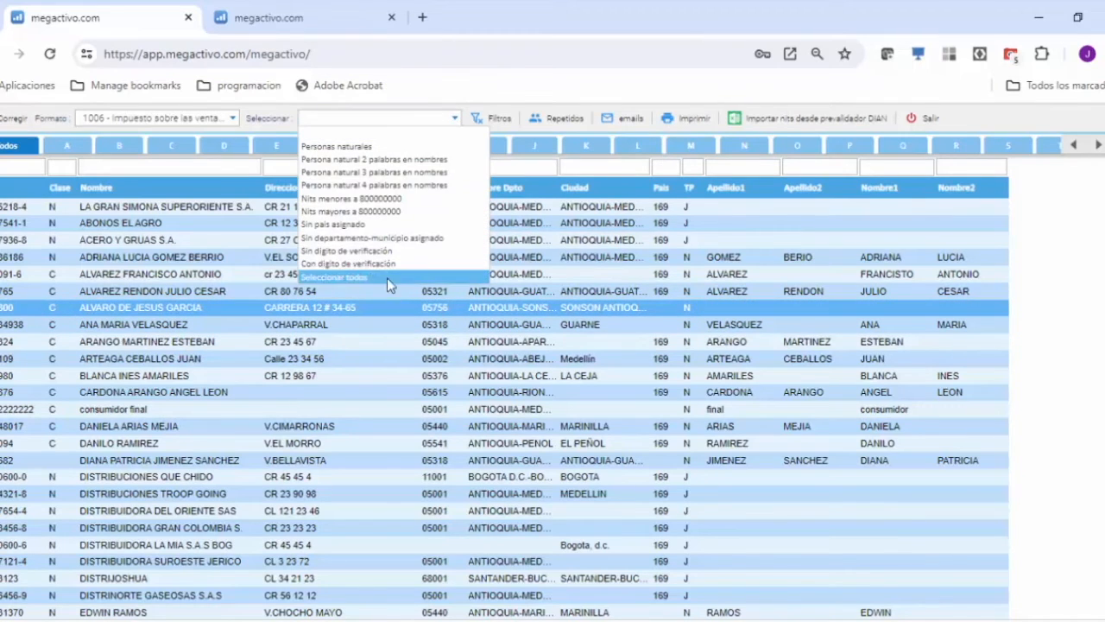
pyautogui.click(373, 172)
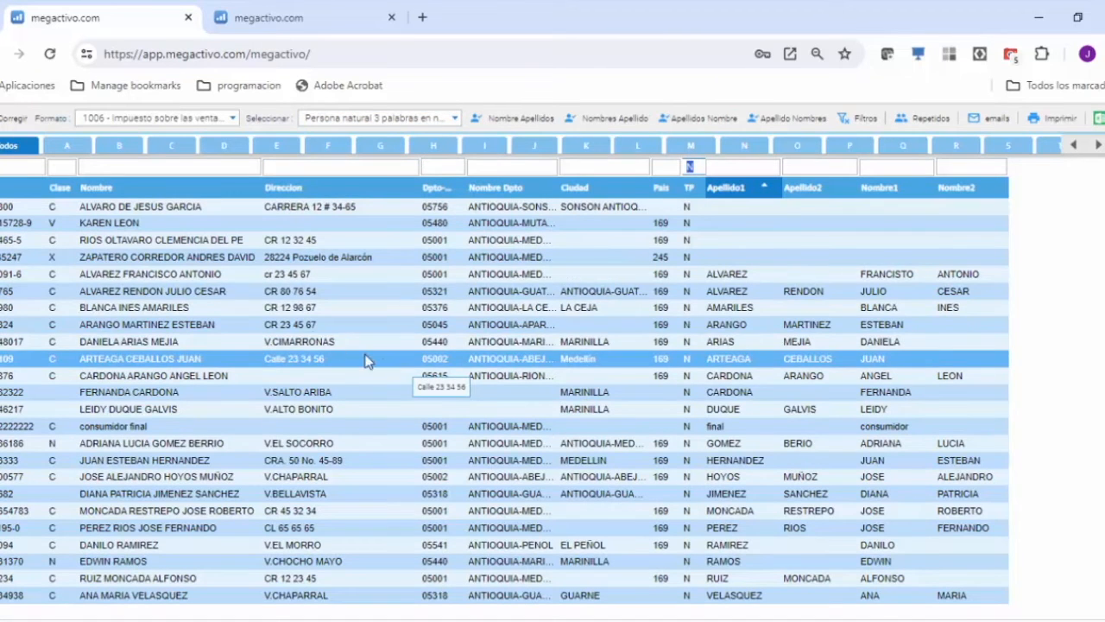
pyautogui.click(79, 207)
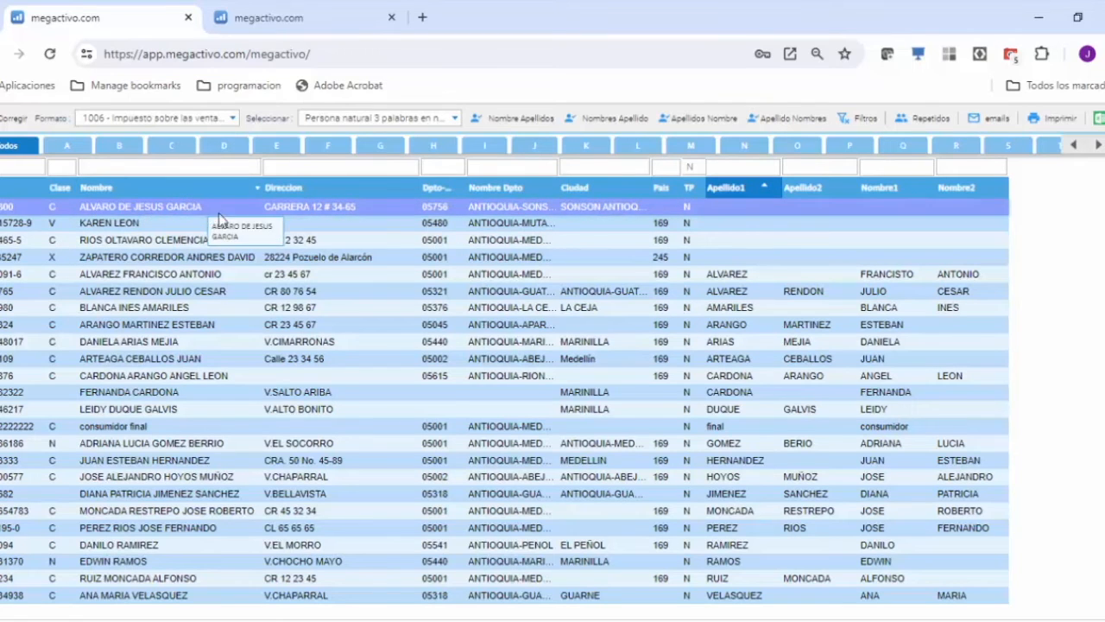
pyautogui.click(603, 125)
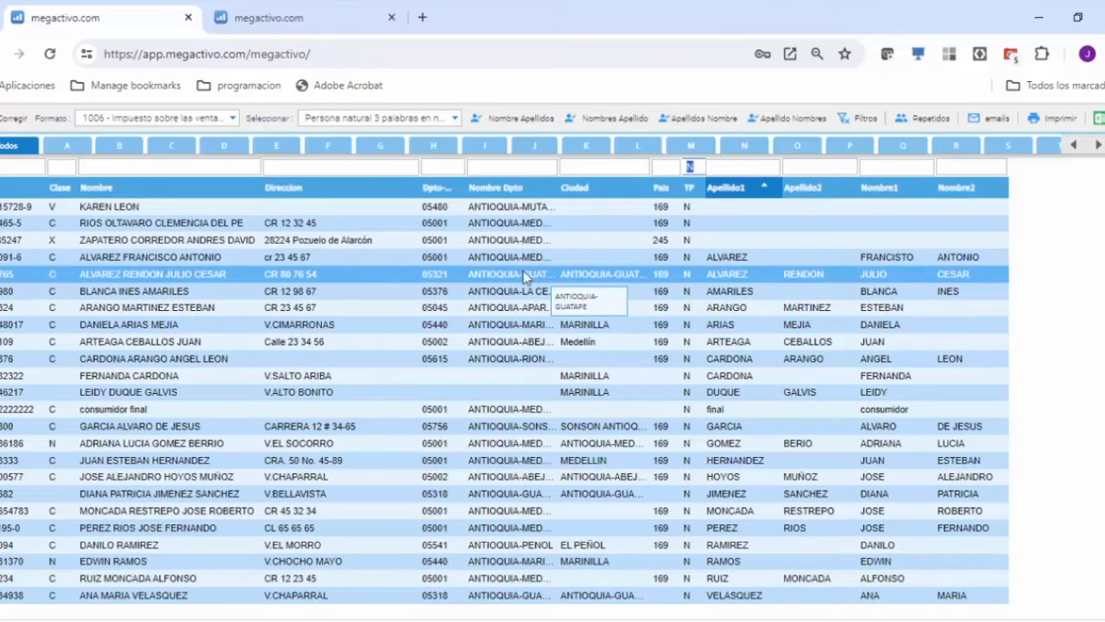
pyautogui.click(65, 431)
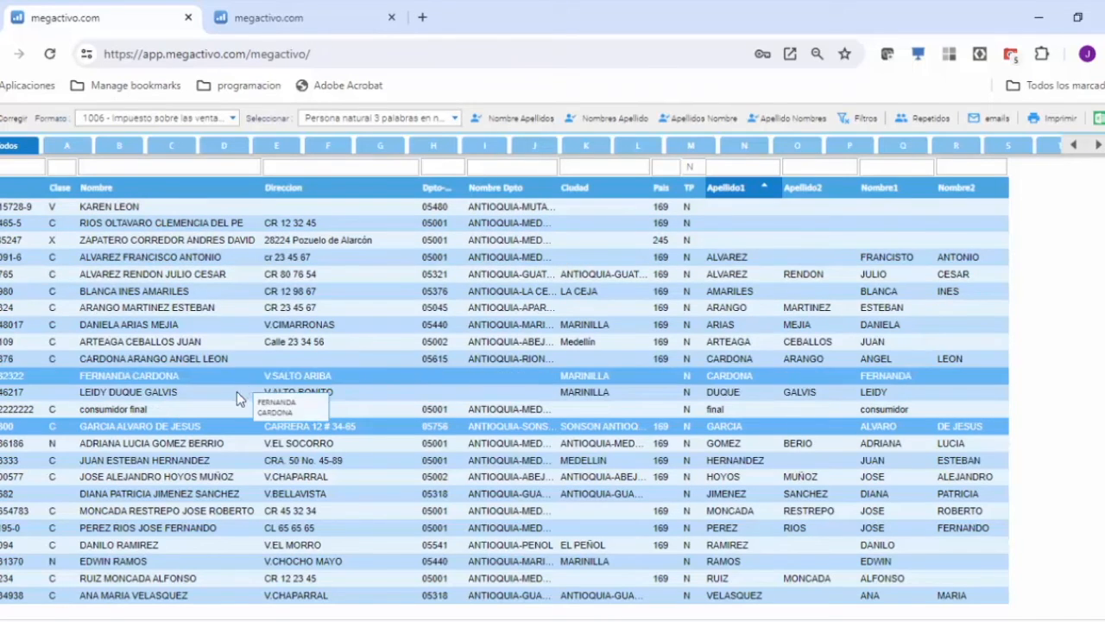
# List the third parties with Sin país asignado, view the Marinilla individual's record from V.ALTO BONITO, and close it.
pyautogui.click(455, 122)
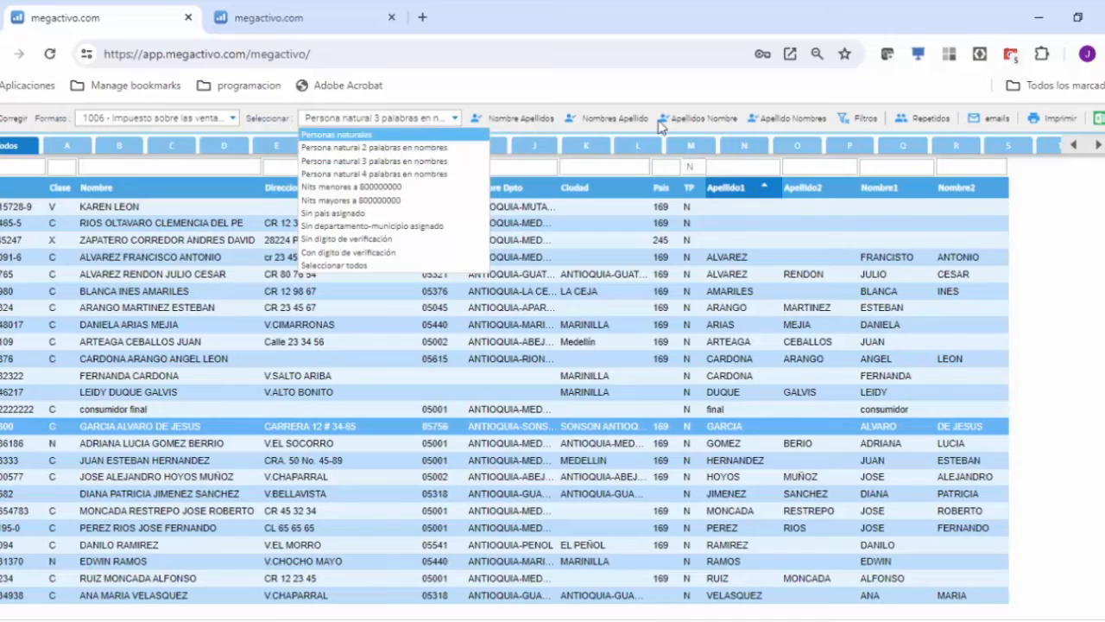
pyautogui.click(330, 214)
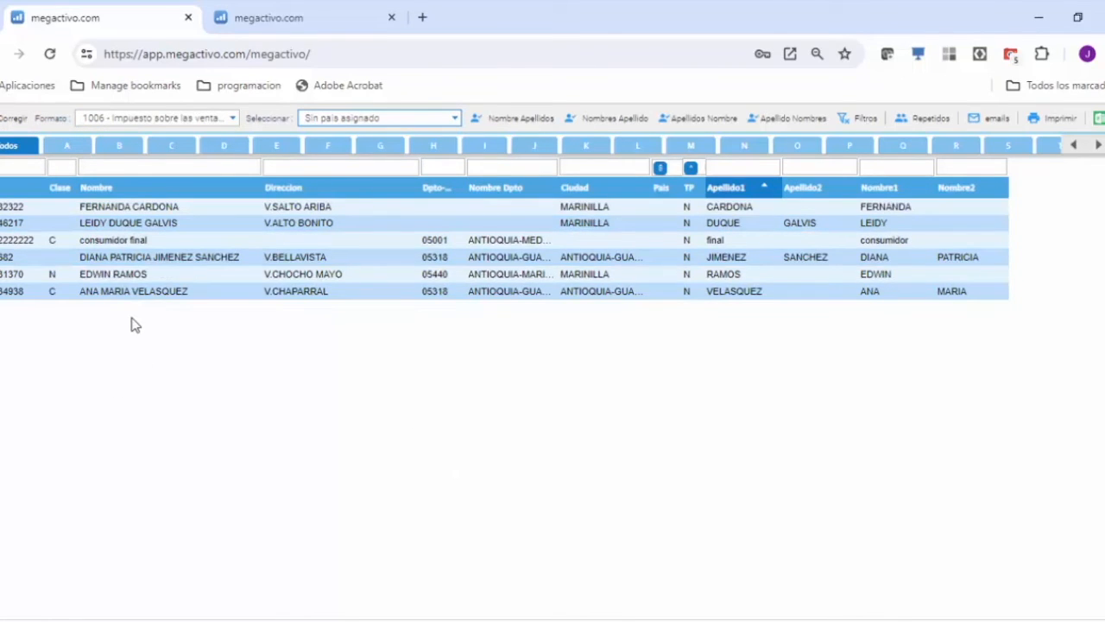
pyautogui.doubleClick(133, 225)
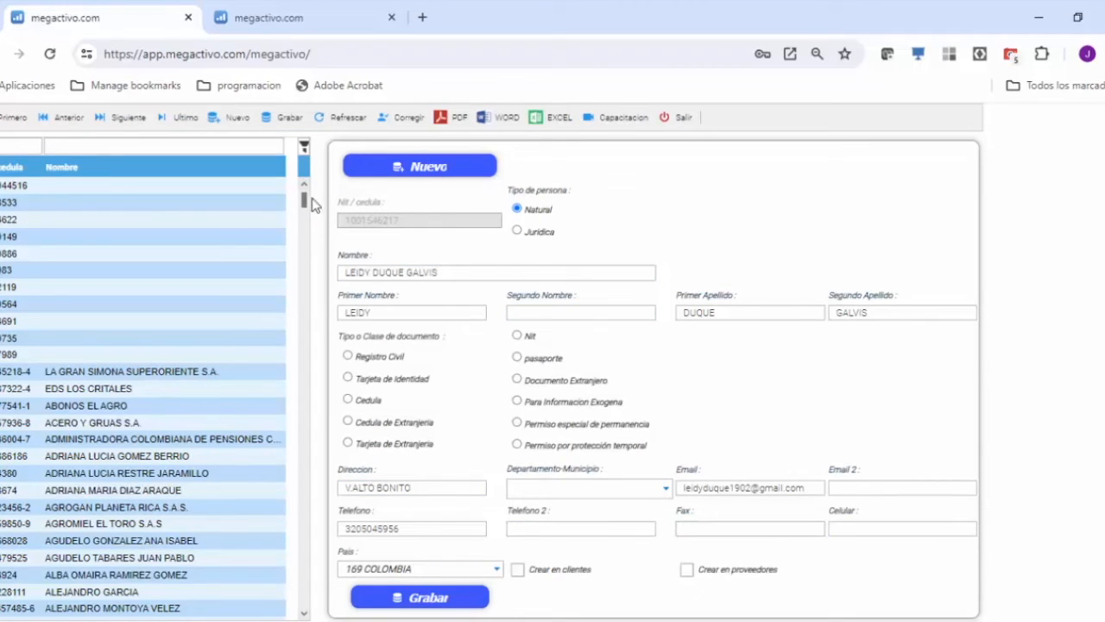
pyautogui.click(682, 119)
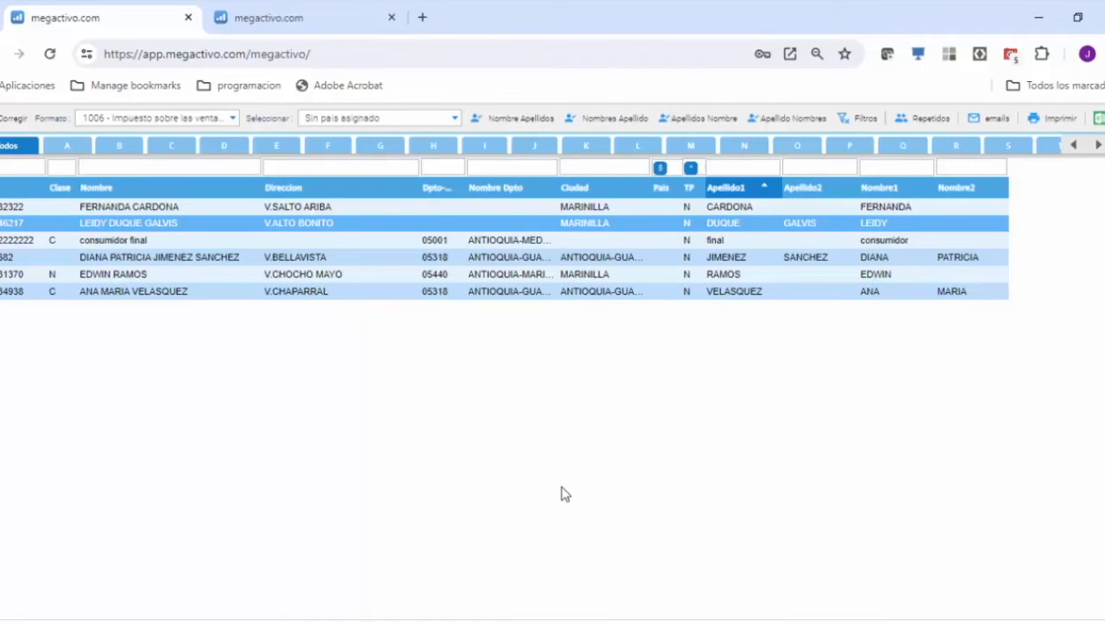
# Filter the third-party list by format 1007 and examine the repeated third parties registered with and without a verification digit.
pyautogui.click(233, 117)
pyautogui.click(134, 225)
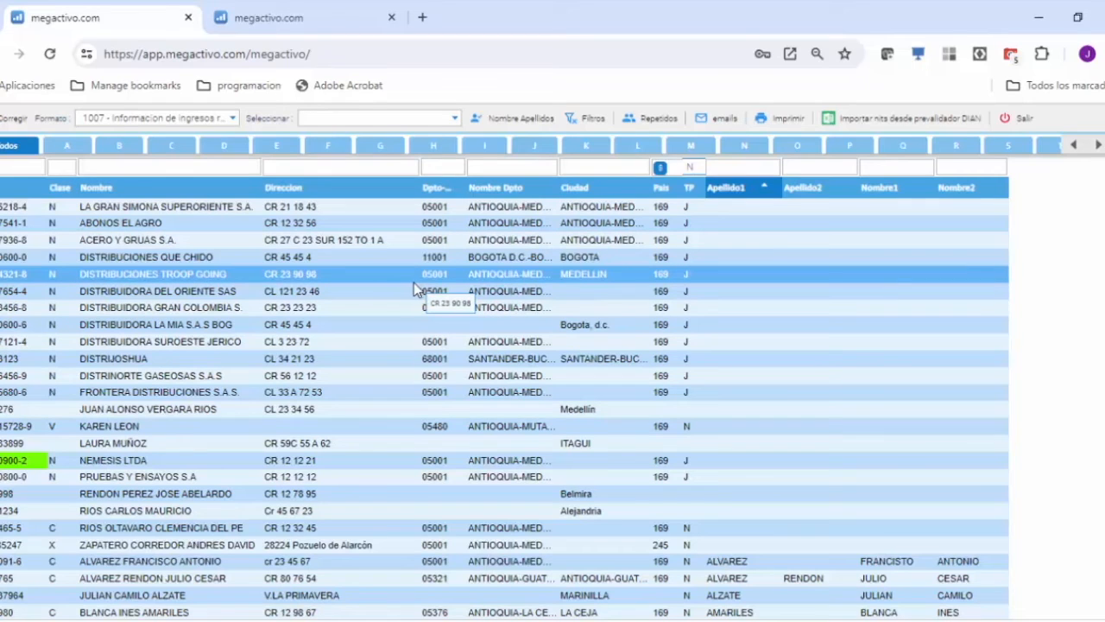
pyautogui.click(454, 120)
pyautogui.click(454, 119)
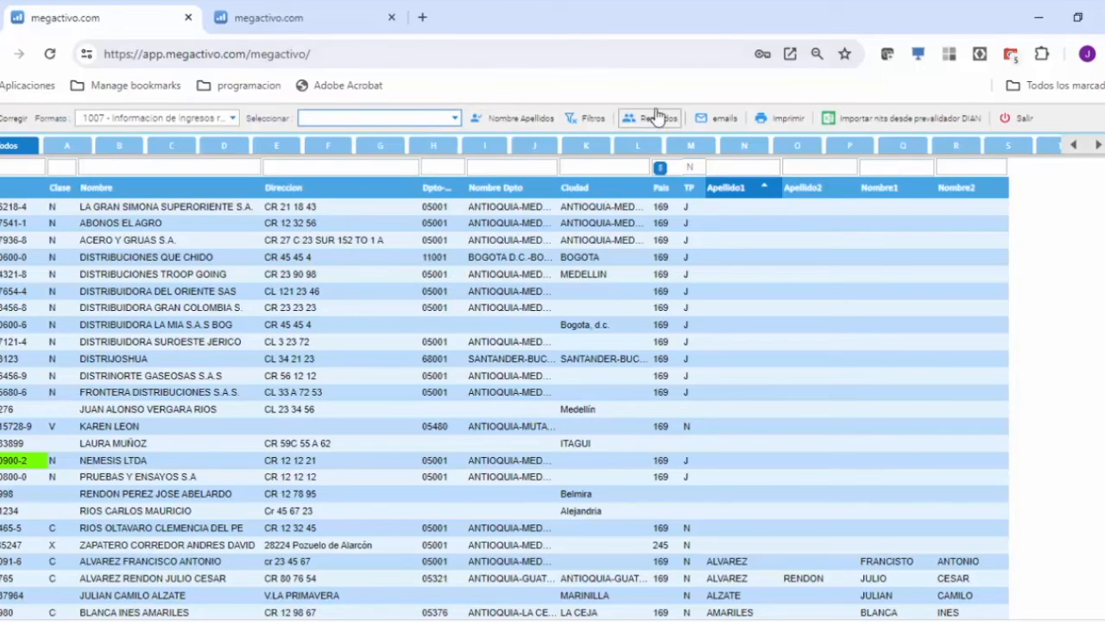
pyautogui.click(641, 121)
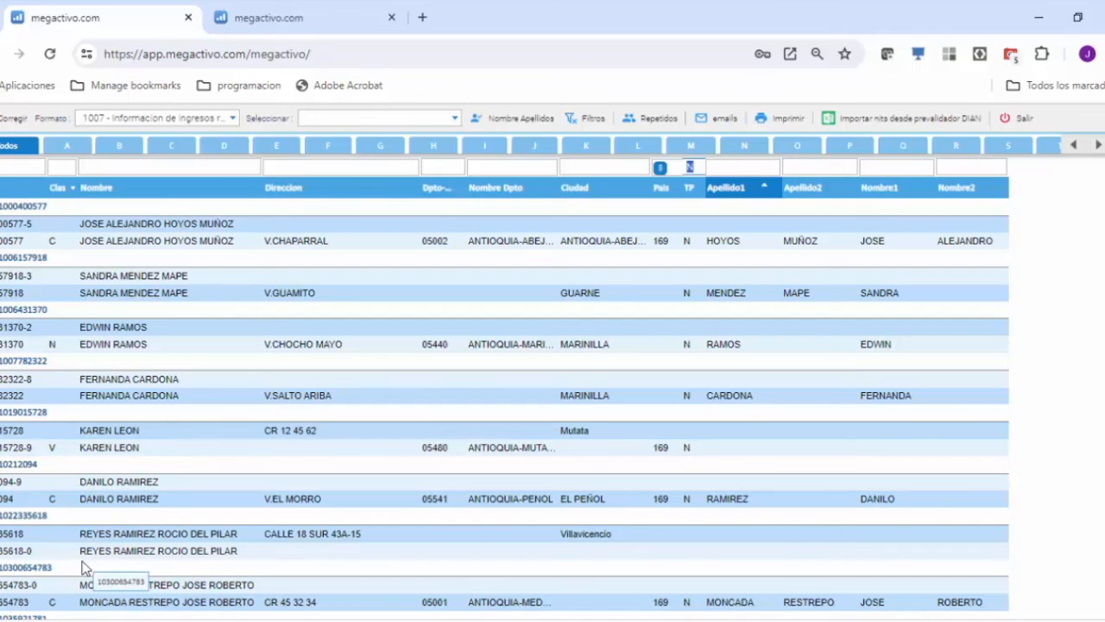
pyautogui.click(485, 400)
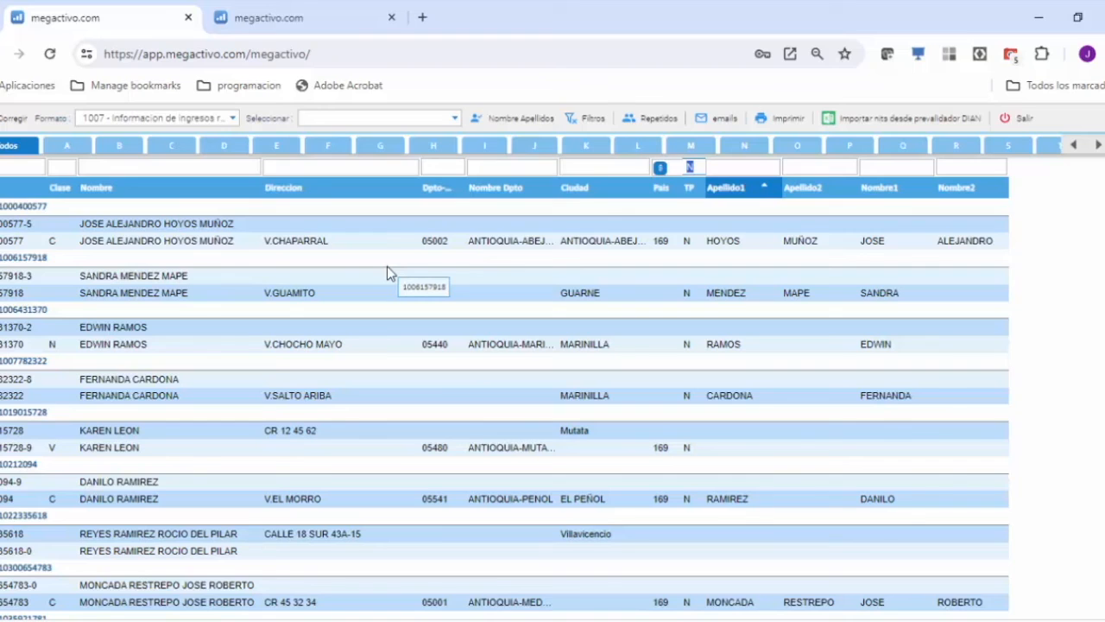
# Leave the NIT correction, re-extract the information from the range configuration with generated IVA based on income, and return to the format list.
pyautogui.click(1019, 119)
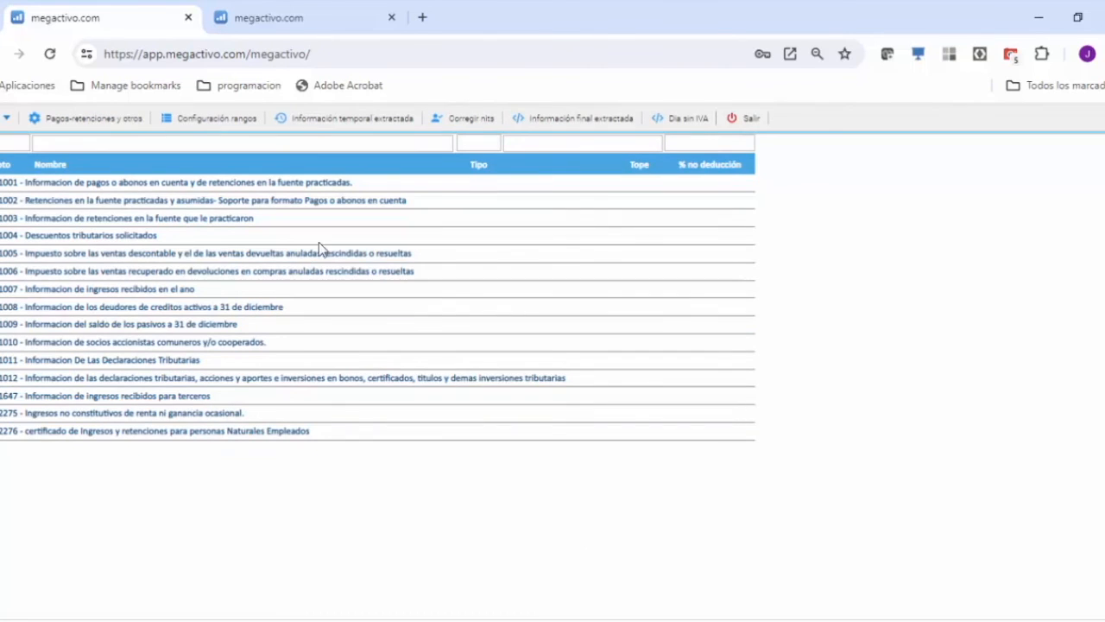
pyautogui.click(239, 118)
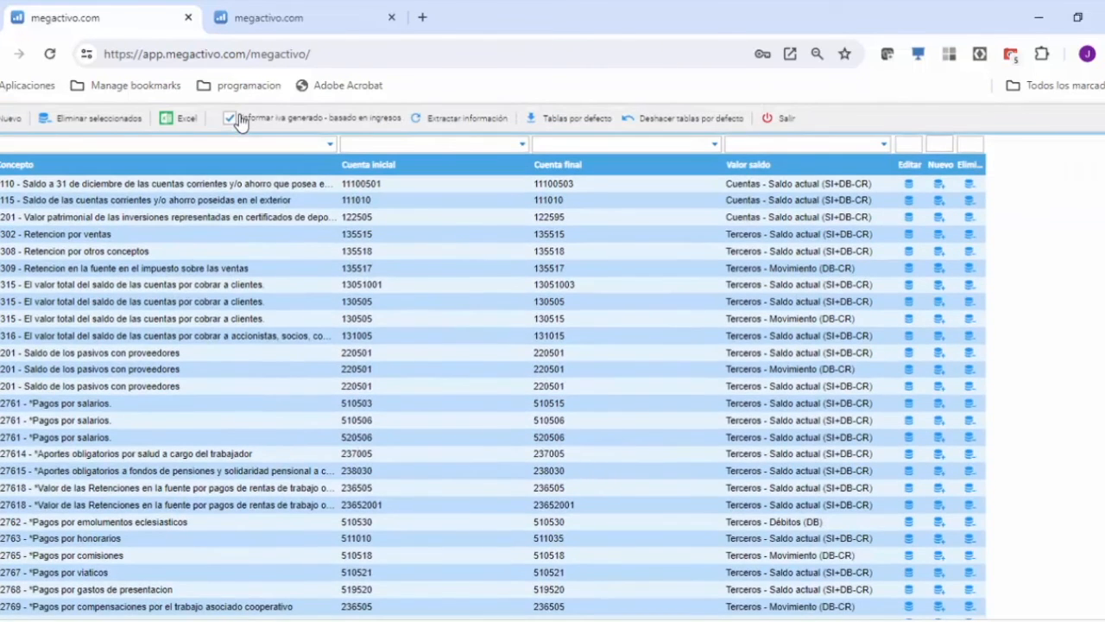
pyautogui.click(466, 121)
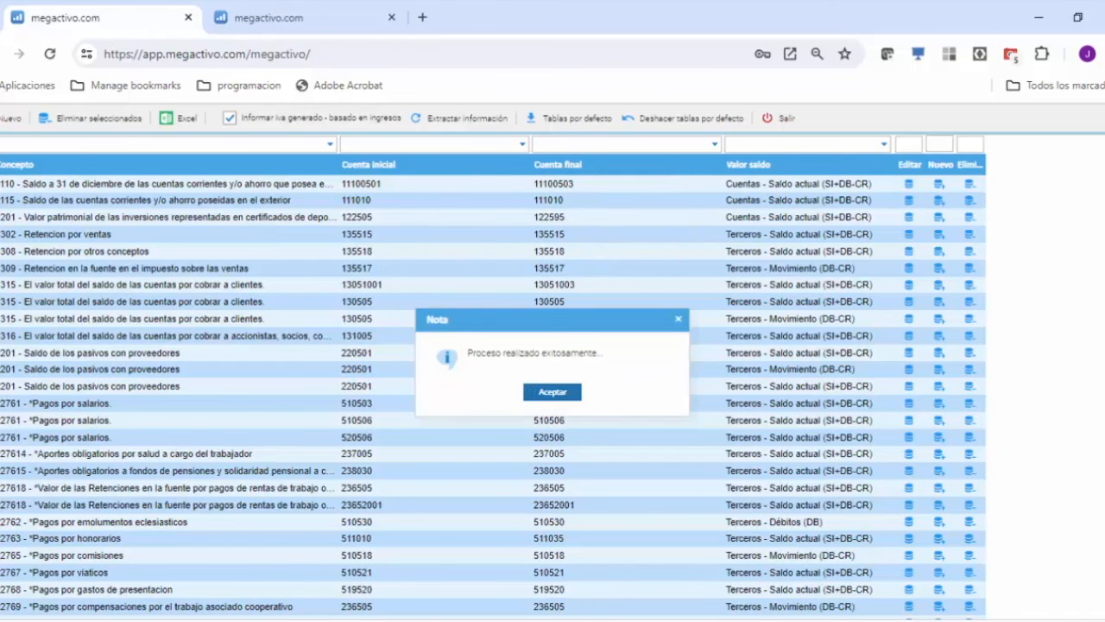
pyautogui.click(556, 391)
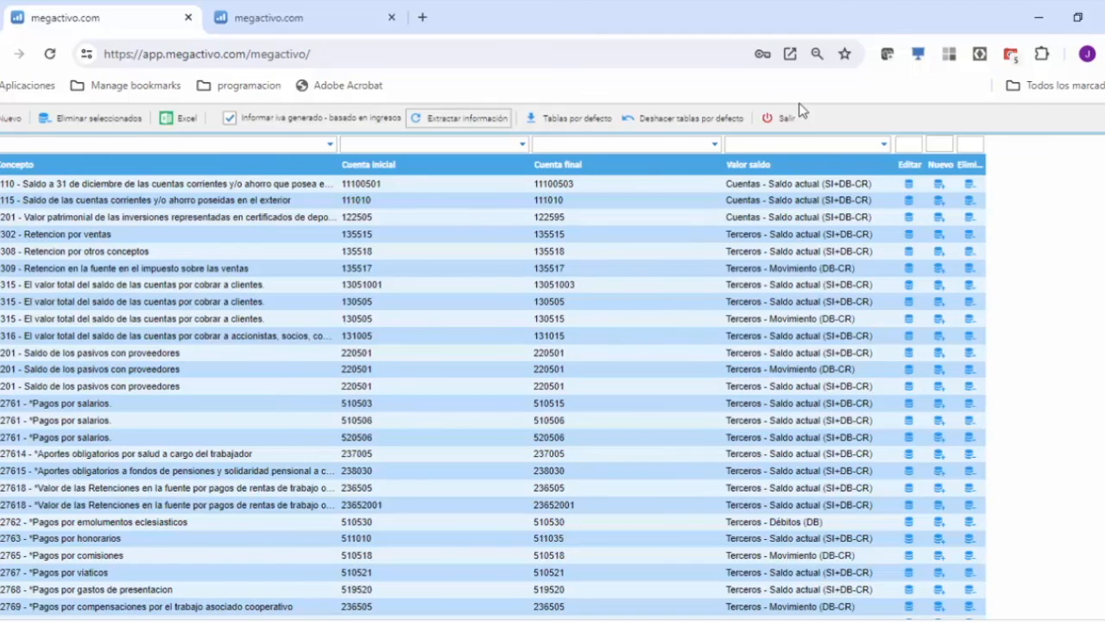
pyautogui.click(771, 120)
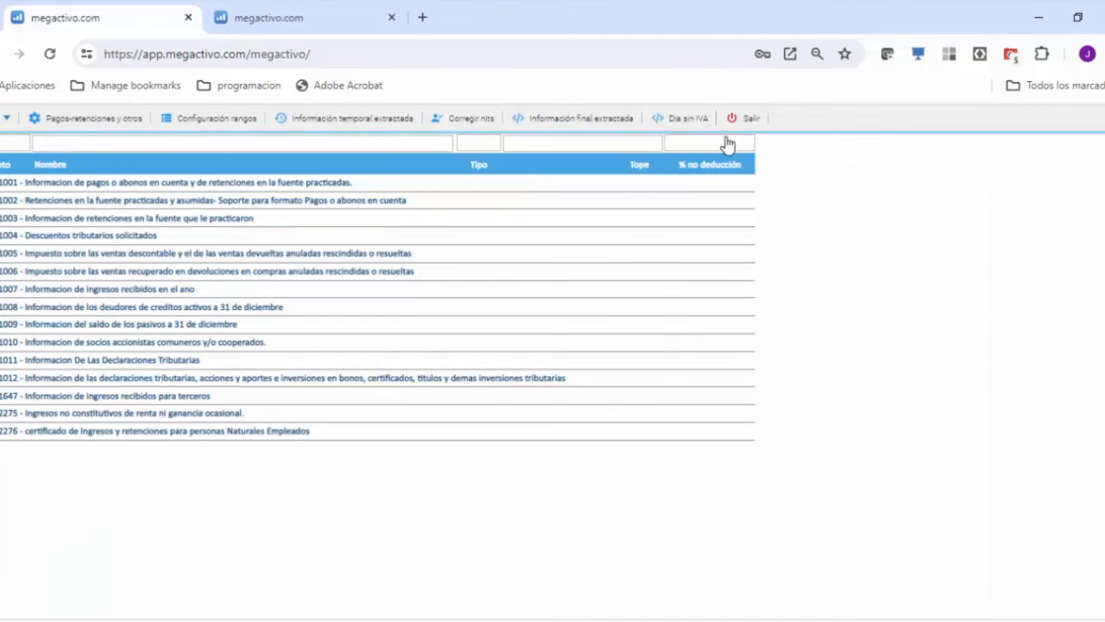